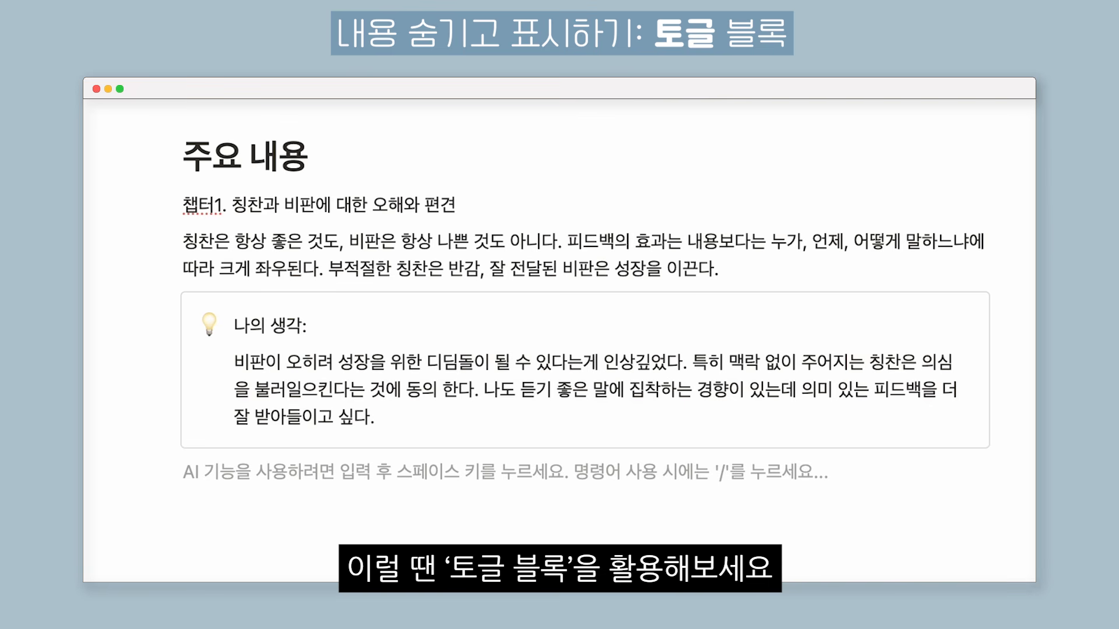
# Insert a basic toggle block below the callout and enter "토글 글씨가 작죠?" as its title.
pyautogui.write('/')
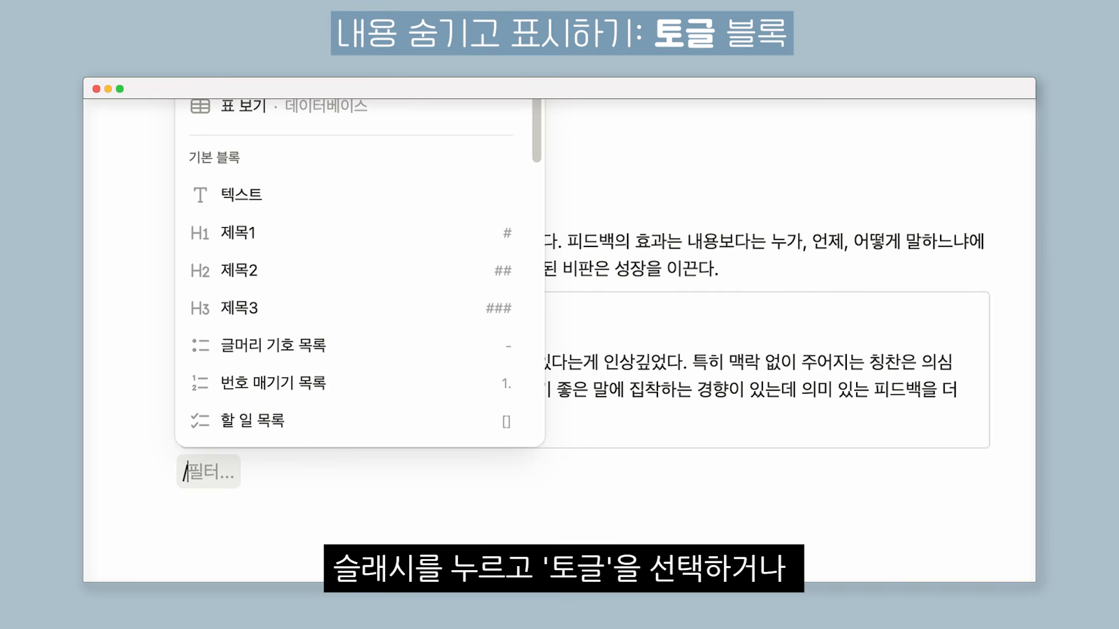
pyautogui.scroll(-5, 438, 175)
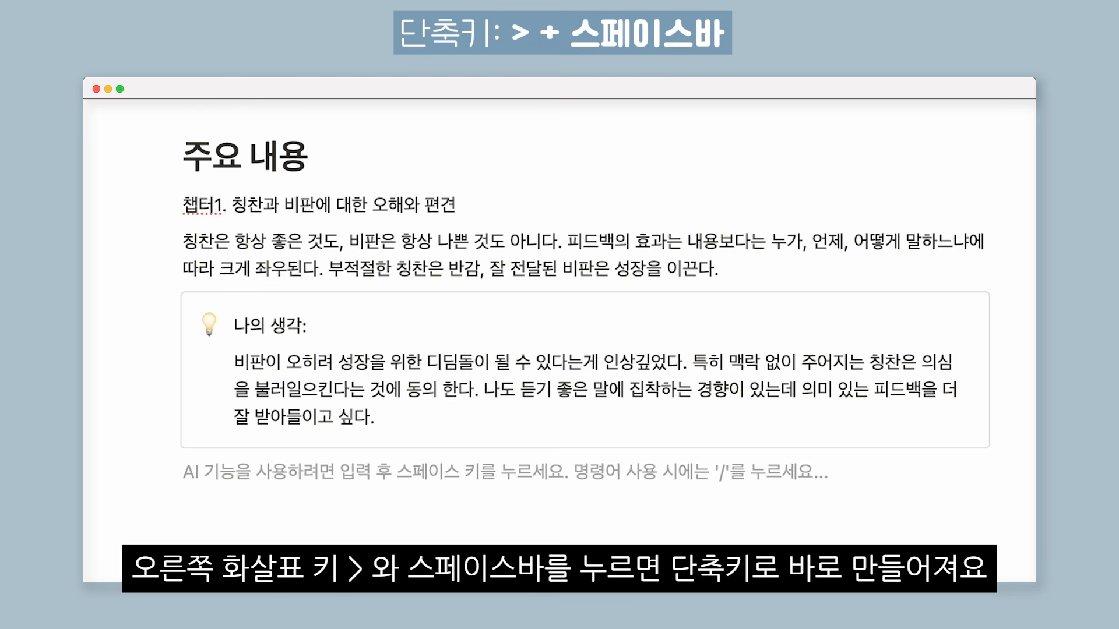
pyautogui.write('>')
pyautogui.press('space')
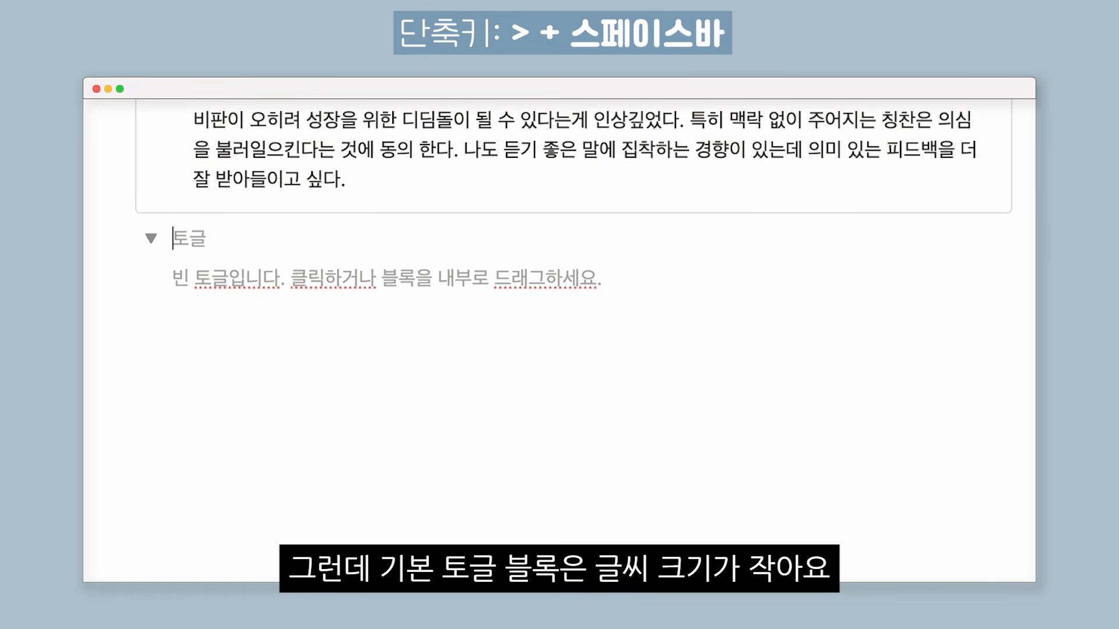
pyautogui.write('토글 글씨가')
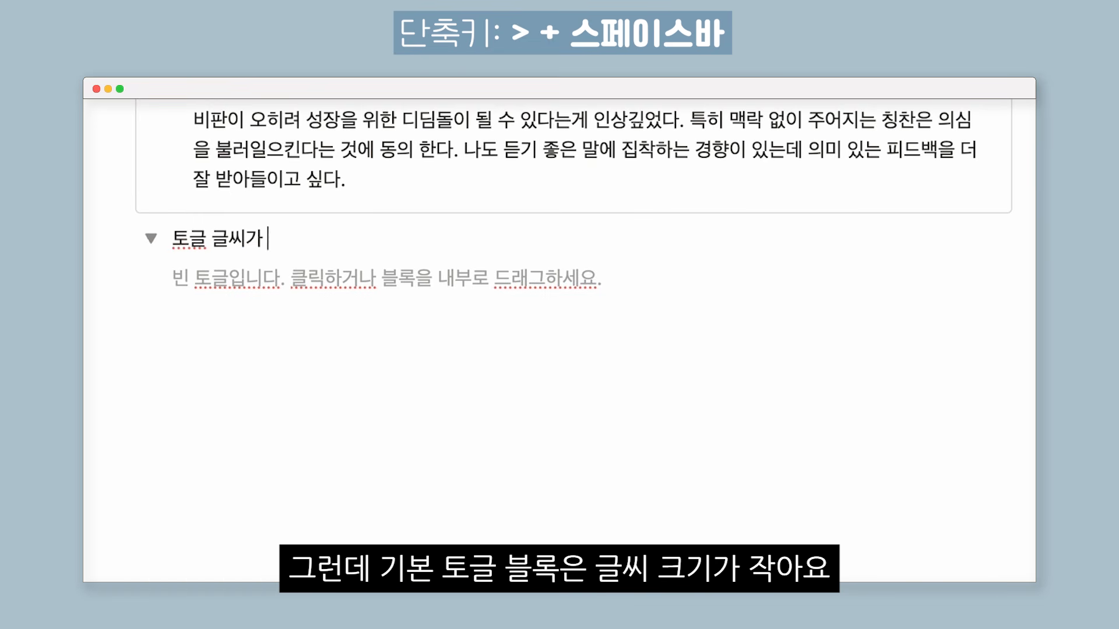
pyautogui.write(' 작죠?')
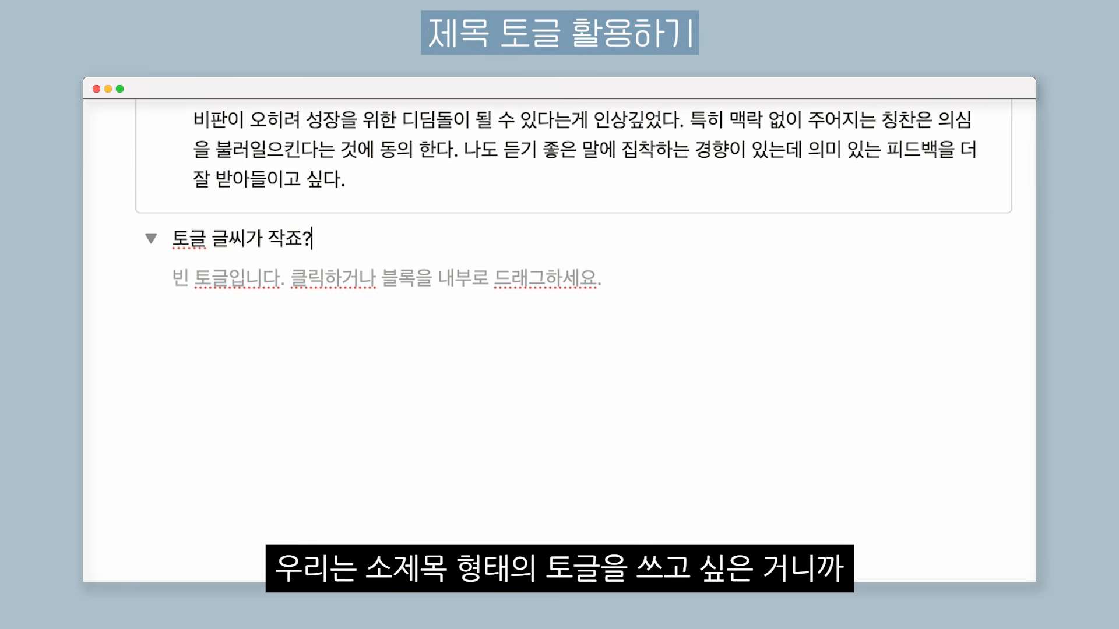
# Delete the title text of the basic toggle block.
pyautogui.press('BackSpace')
pyautogui.press('BackSpace')
pyautogui.press('BackSpace')
pyautogui.press('BackSpace')
pyautogui.press('BackSpace')
pyautogui.press('BackSpace')
pyautogui.press('BackSpace')
pyautogui.press('BackSpace')
pyautogui.press('BackSpace')
pyautogui.press('BackSpace')
pyautogui.press('BackSpace')
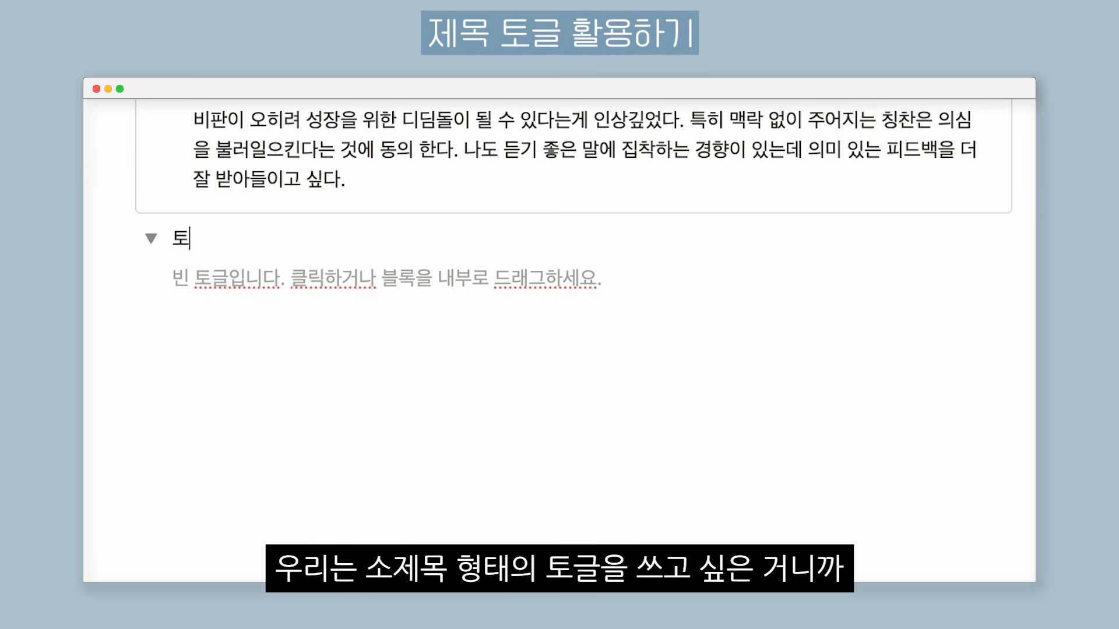
# Look through the block list on an empty line for the heading toggles among the advanced blocks (고급 블록).
pyautogui.scroll(4, 571, 291)
pyautogui.write('/')
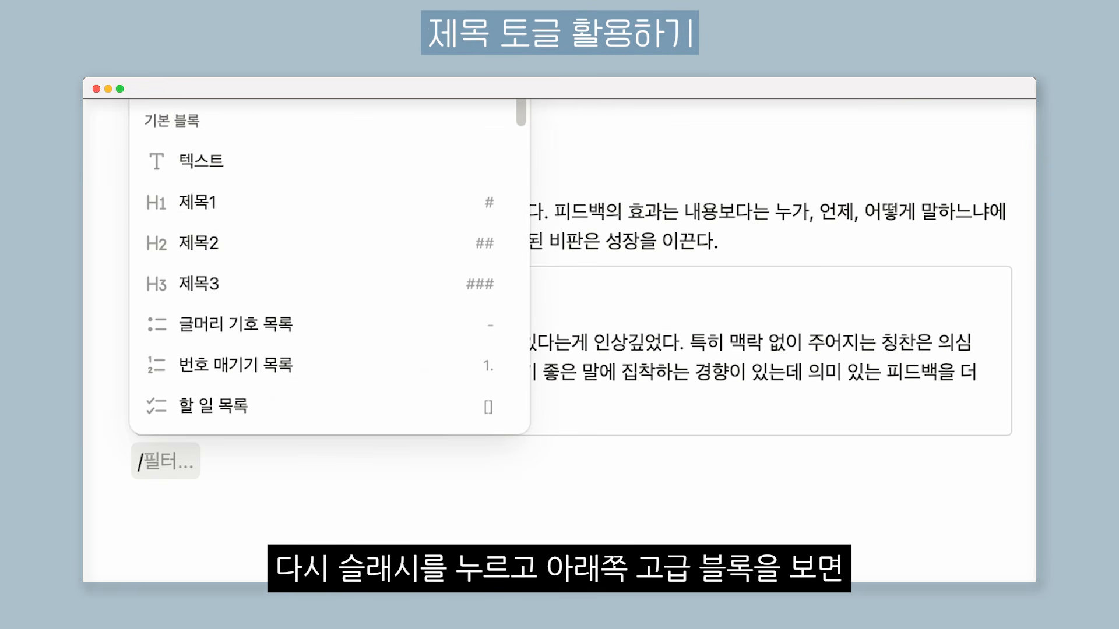
pyautogui.scroll(-15, 416, 100)
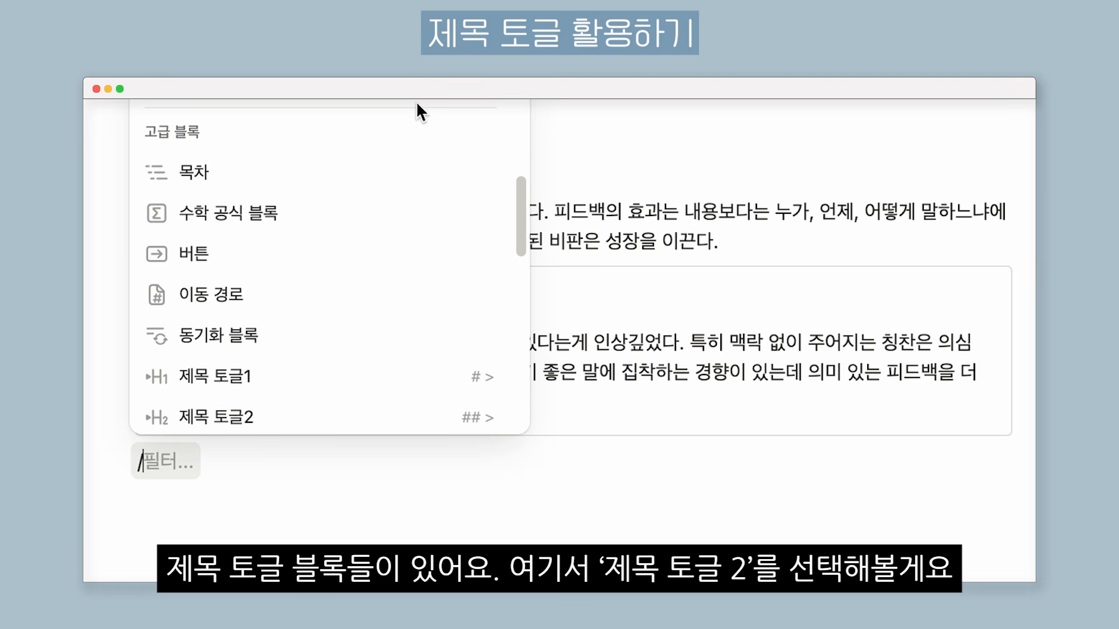
pyautogui.scroll(-4, 431, 199)
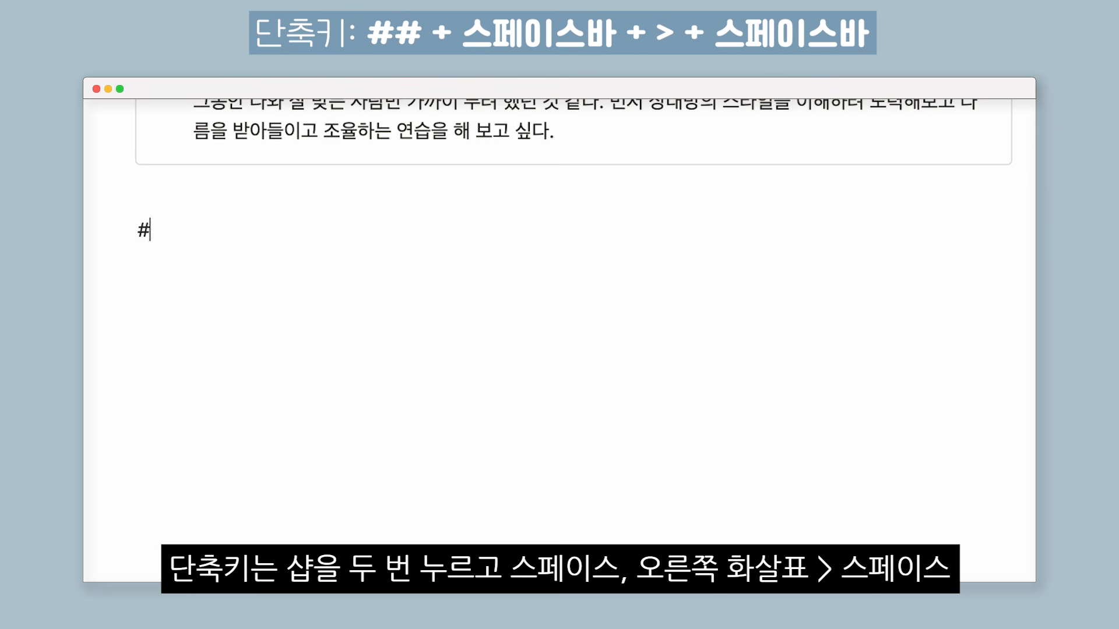
# Create an empty Heading 2 toggle block on the blank line below the last callout.
pyautogui.write('##')
pyautogui.press('space')
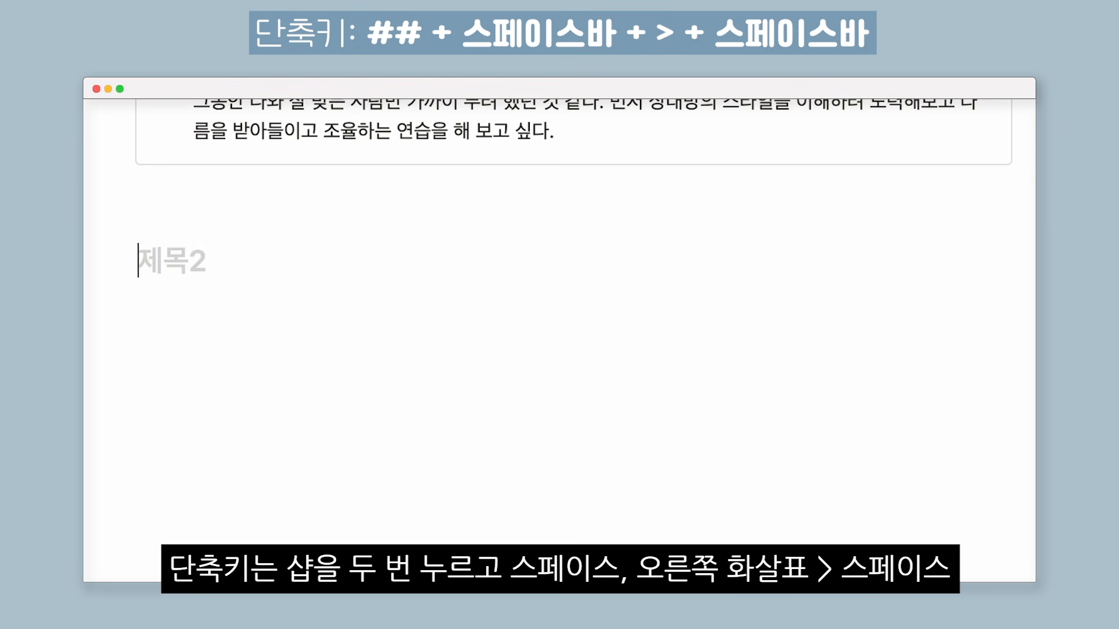
pyautogui.write('>')
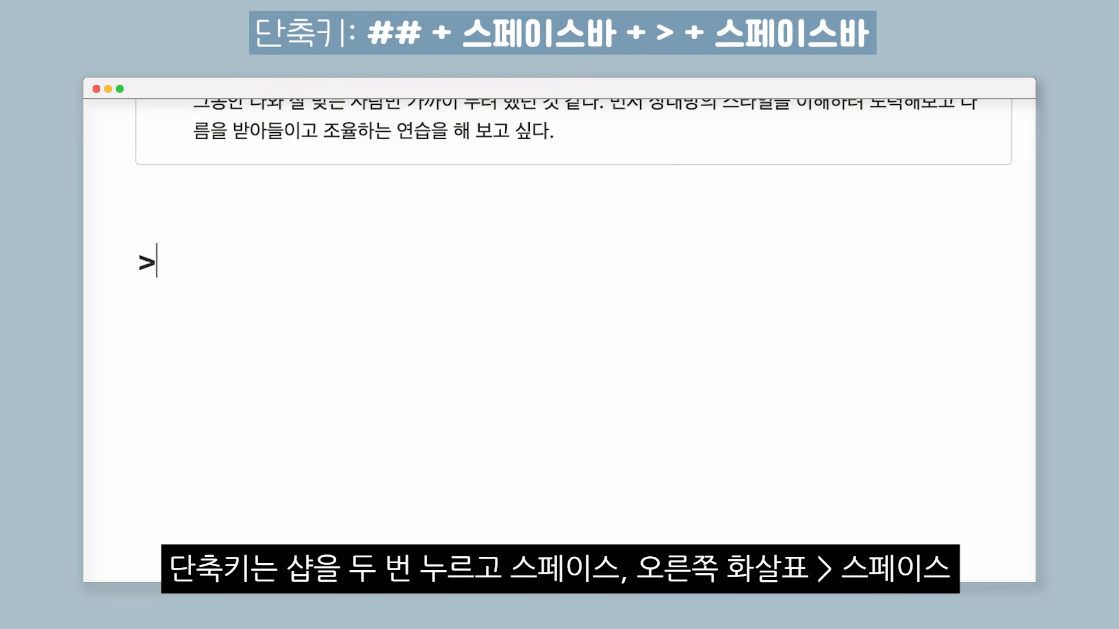
pyautogui.press('space')
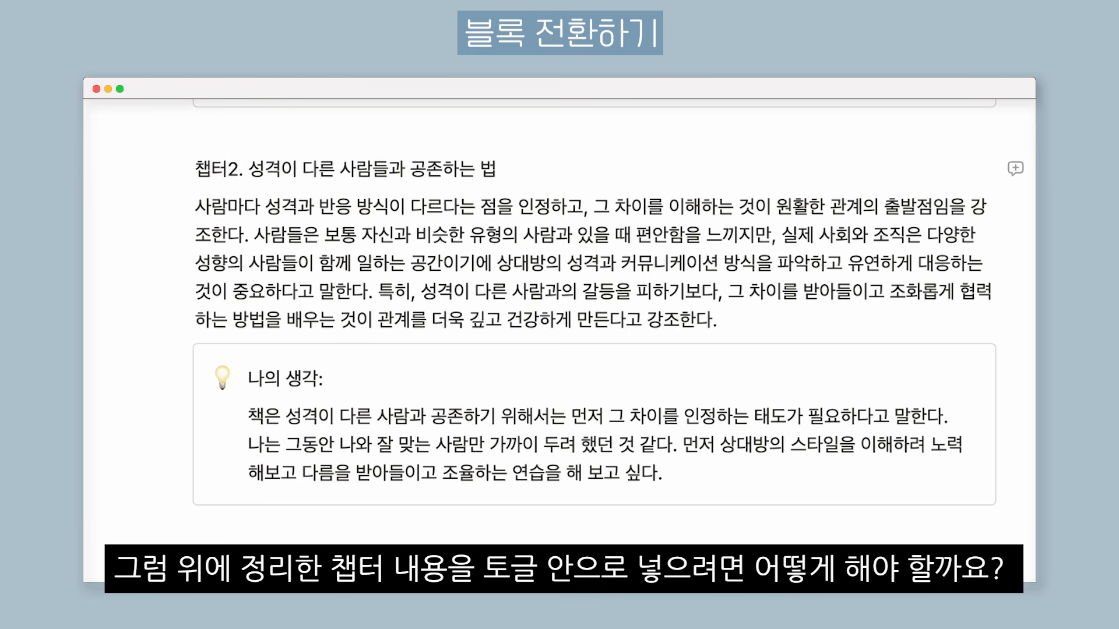
# Convert the line "챕터2. 성격이 다른 사람들과 공존하는 법" into a 제목 토글2 block.
pyautogui.click(178, 168)
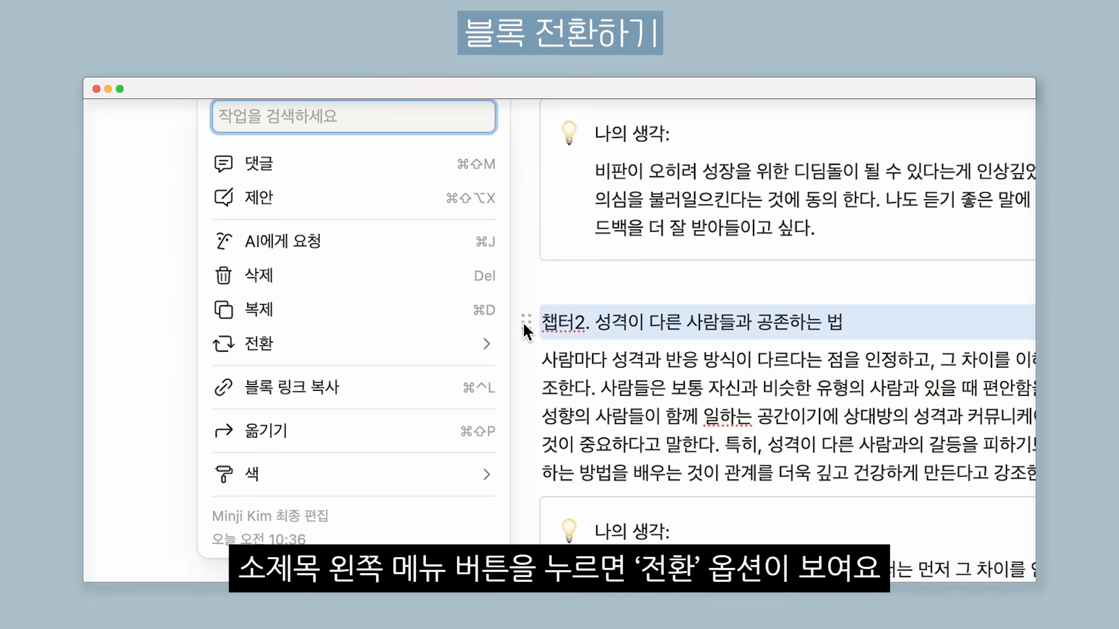
pyautogui.moveTo(383, 356)
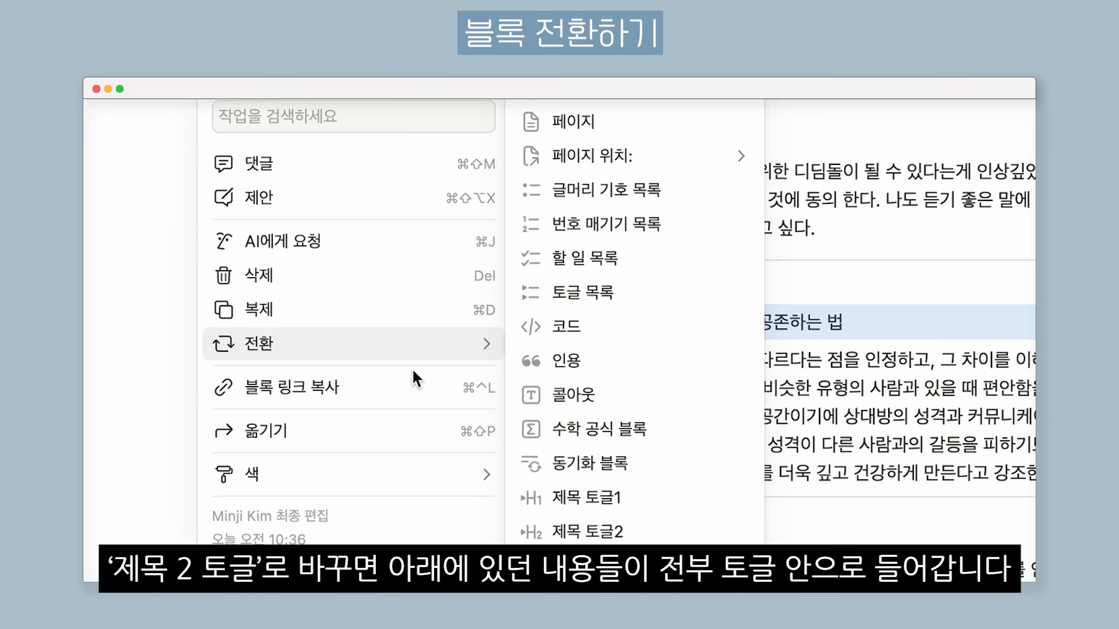
pyautogui.click(633, 537)
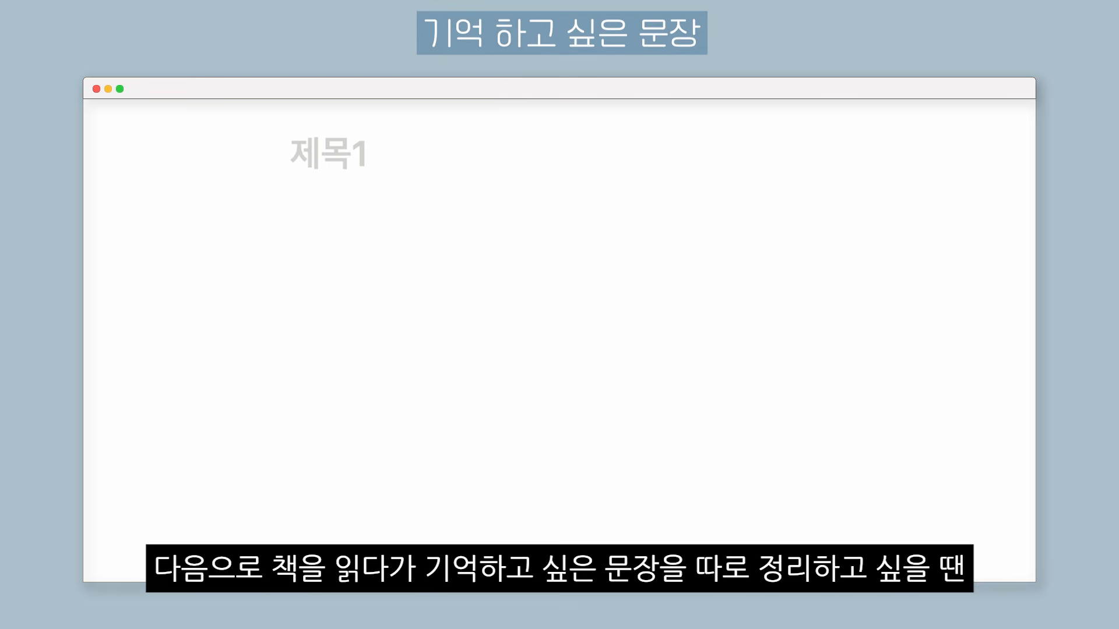
# Enter "기억하고 싶은 문장" in the empty Heading 1 block and start a new line below it.
pyautogui.write('기억하고 싶은 문')
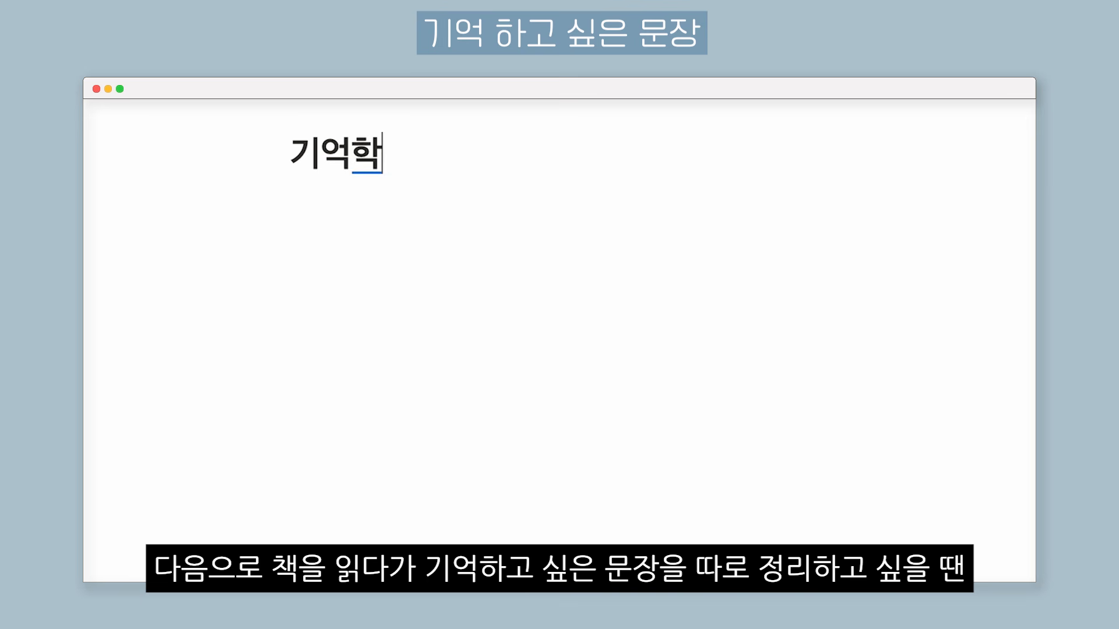
pyautogui.write('장')
pyautogui.press('Return')
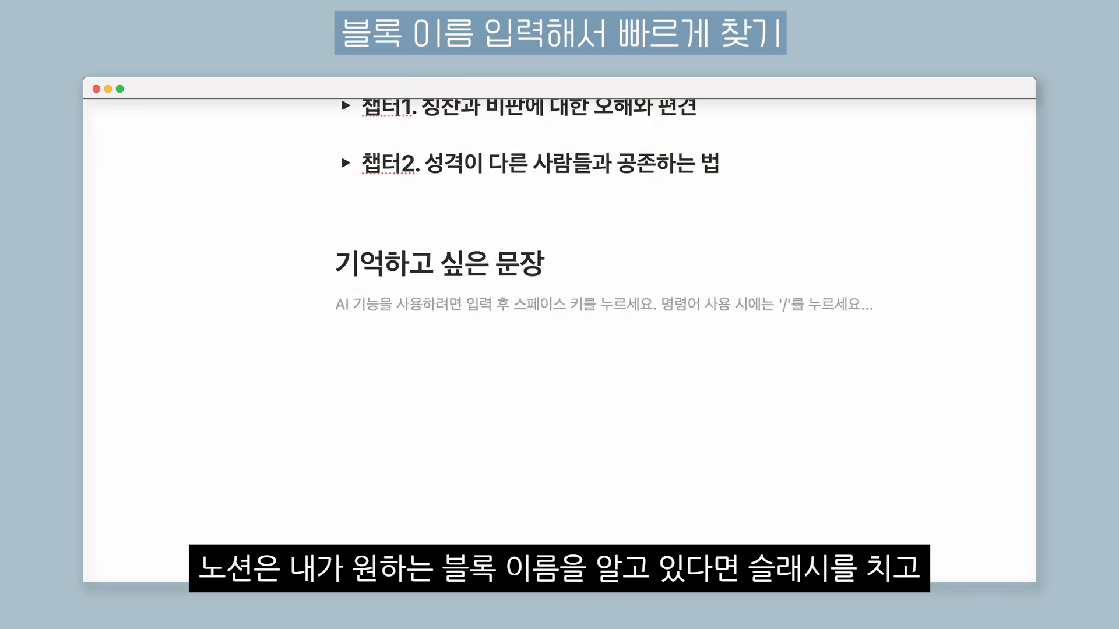
# Add a quote block (인용) reading "그래서 우리는 이렇게 몸짓과 말이 어긋나는 사람을 보면 그가 진심을 숨긴다고 생각하게 된다. - p.116".
pyautogui.write('/')
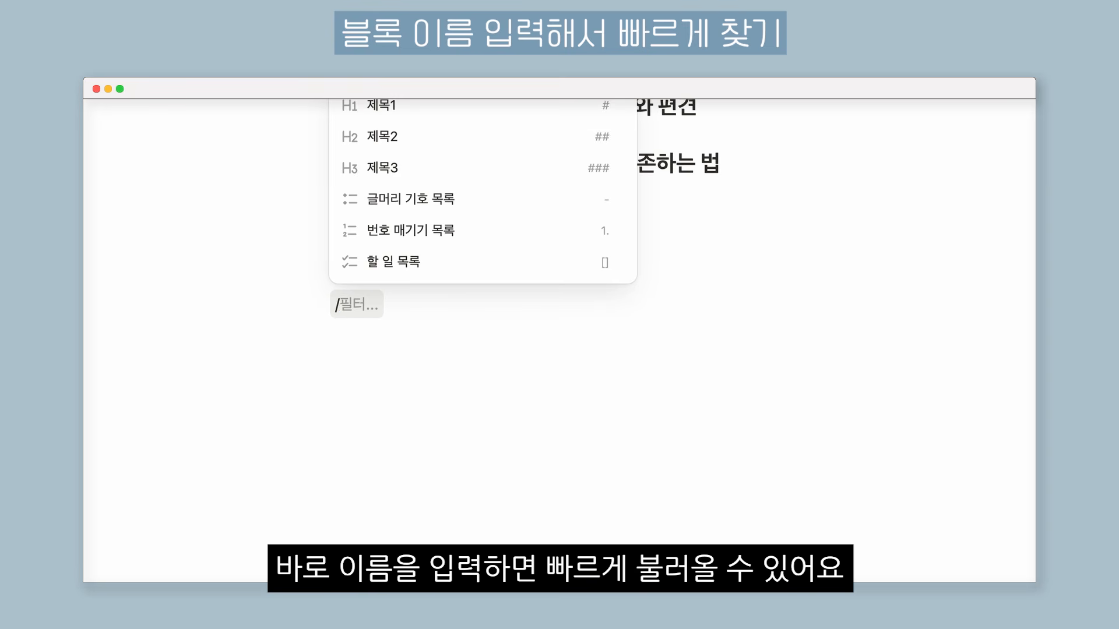
pyautogui.write('인용')
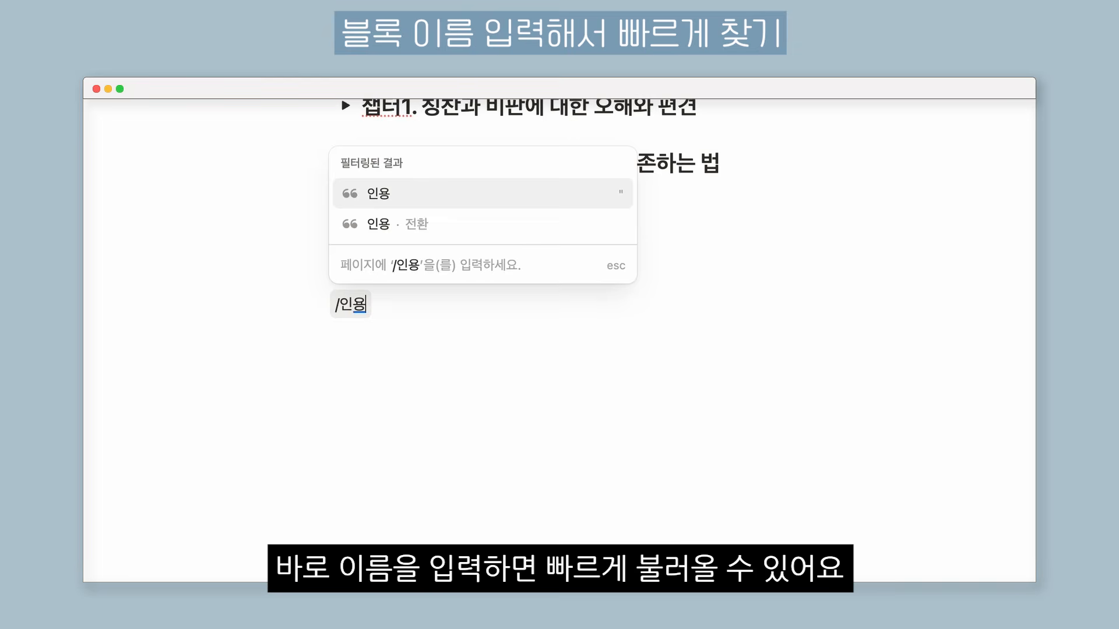
pyautogui.press('Return')
pyautogui.write('그래서 우리는 이렇게 몸짓과 말이 어긋나는 ')
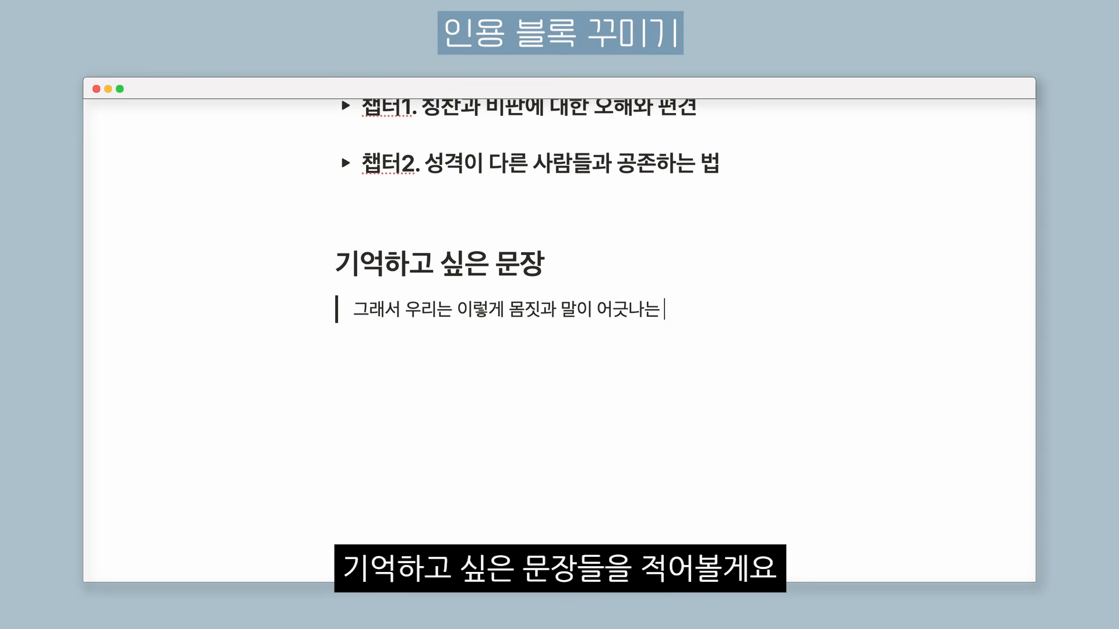
pyautogui.write('사람을 보면 그가 진심을 숨긴다고 생각하게 된다. - p.116')
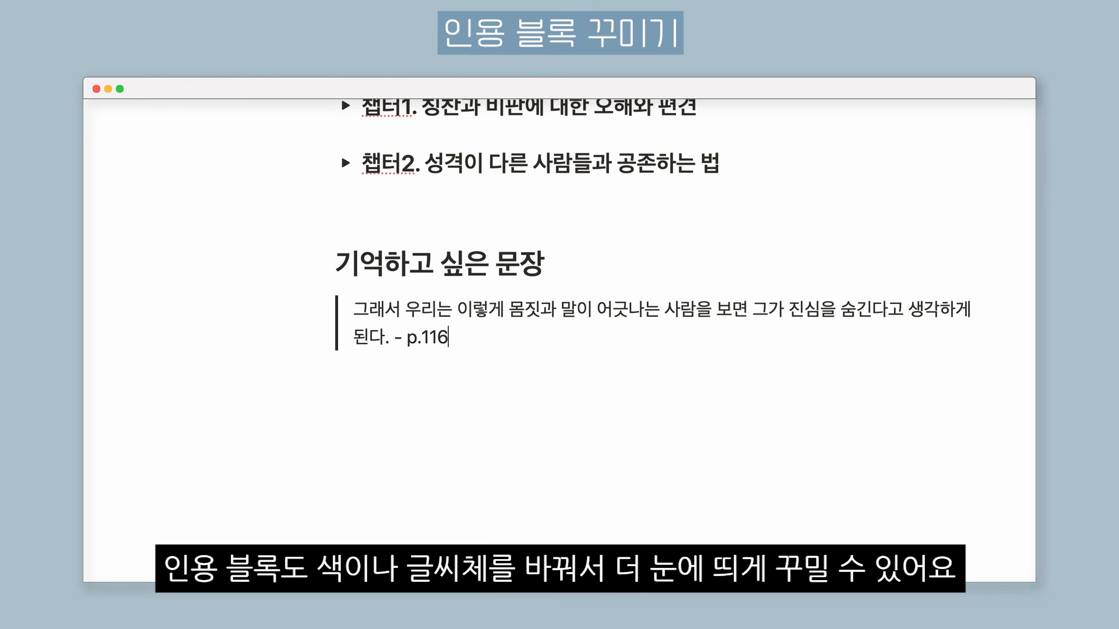
# Give the p.116 quote block a gray background and set all of its text in italics.
pyautogui.click(412, 307)
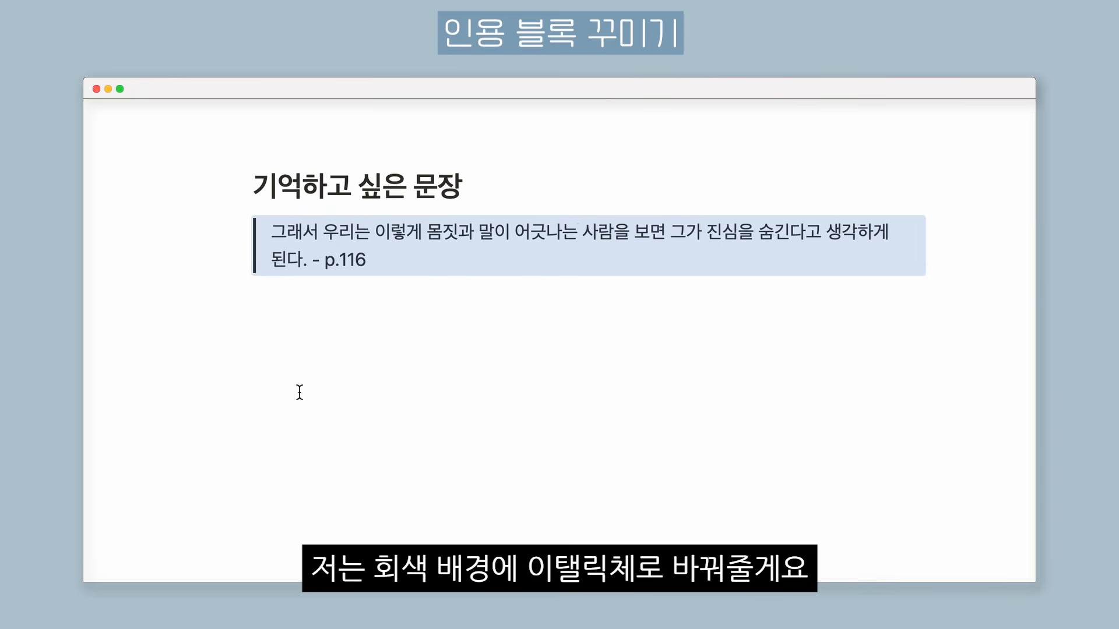
pyautogui.moveTo(387, 261); pyautogui.dragTo(306, 240)
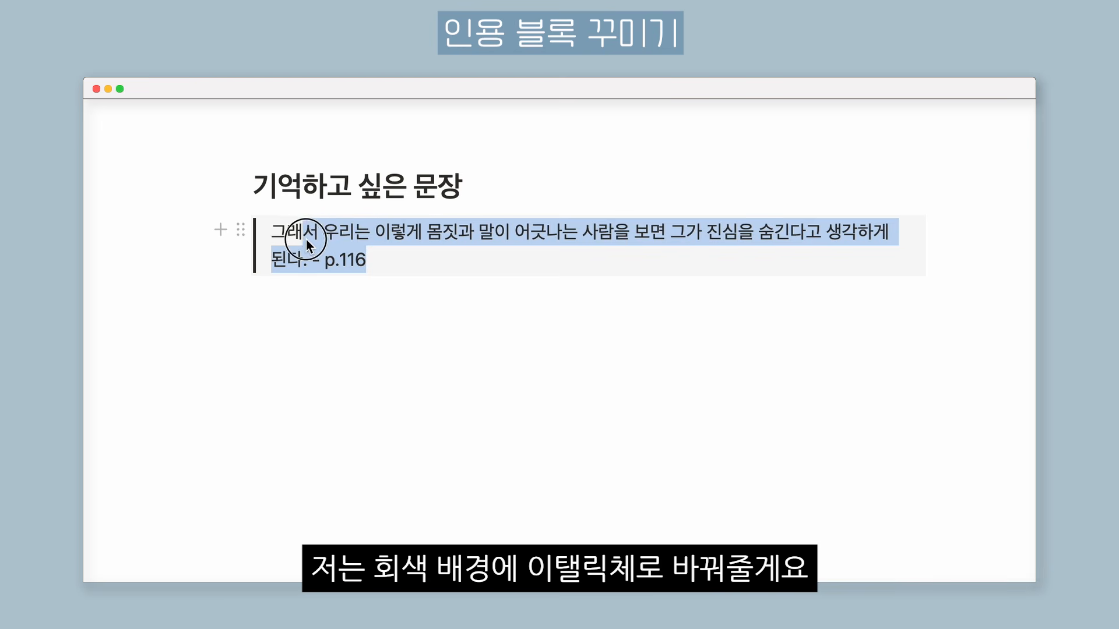
pyautogui.click(638, 191)
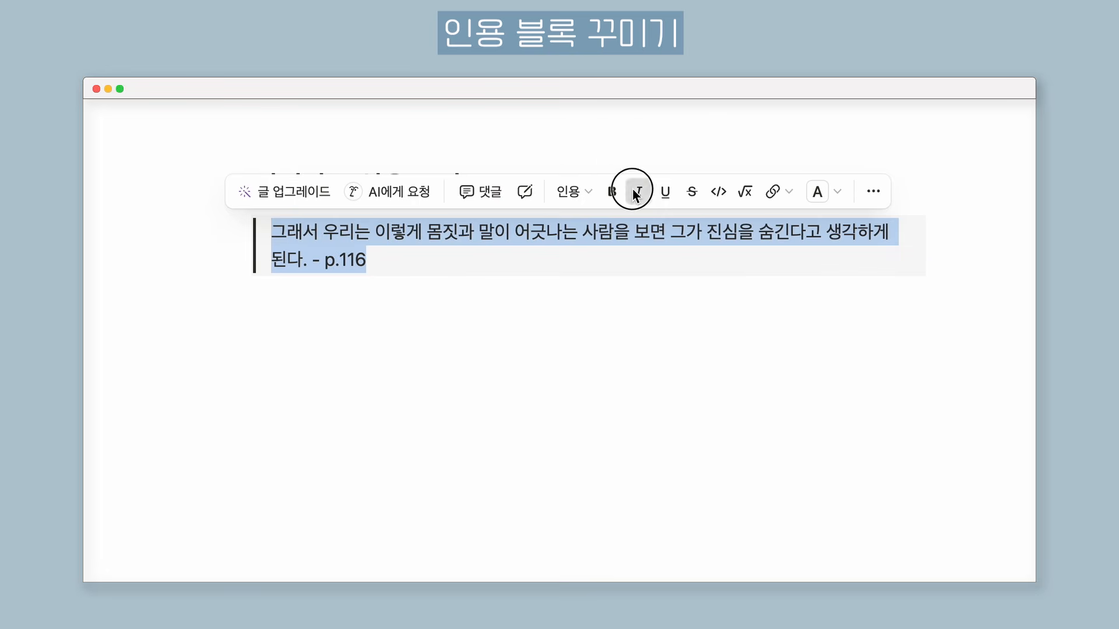
pyautogui.click(755, 326)
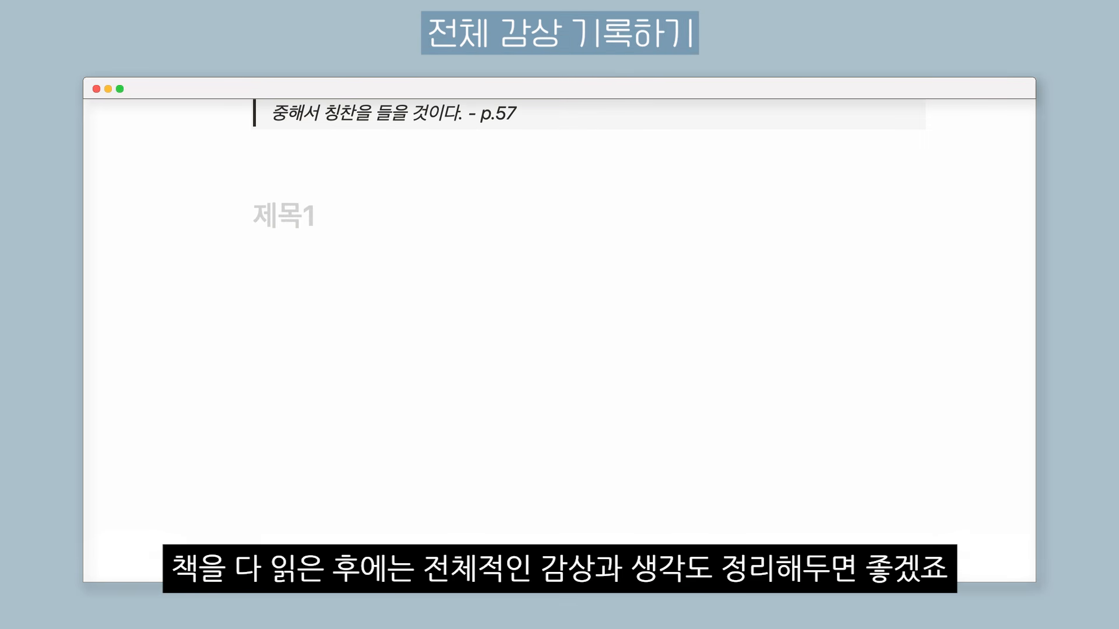
# Enter "전체 감상" in the empty Heading 1 block and insert a callout block (콜아웃) below it.
pyautogui.write('전체 감상')
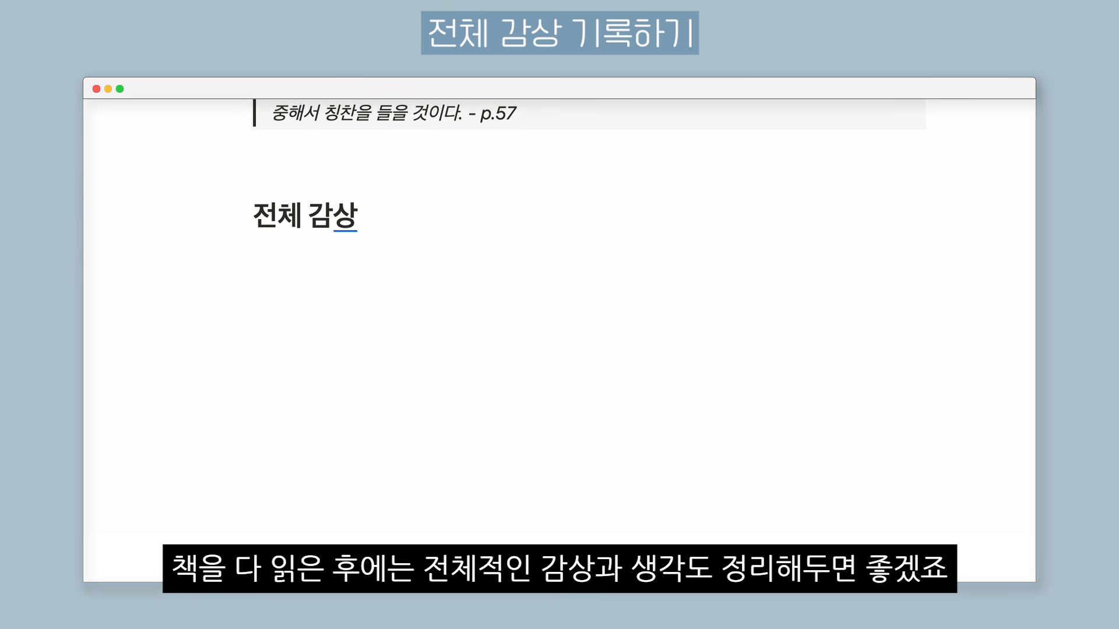
pyautogui.press('Return')
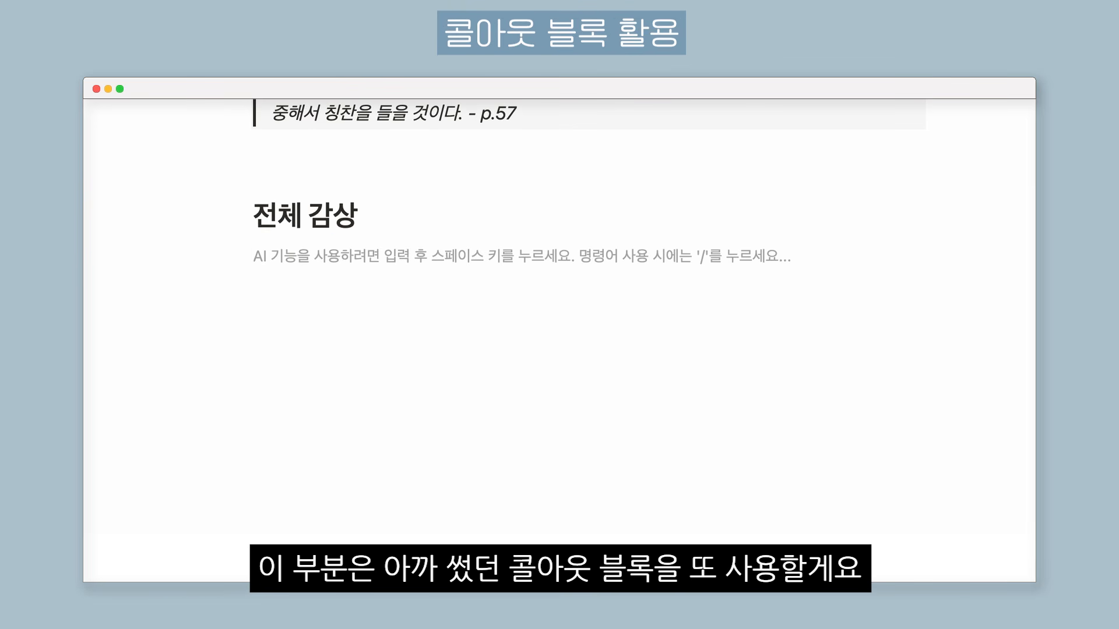
pyautogui.write('/코')
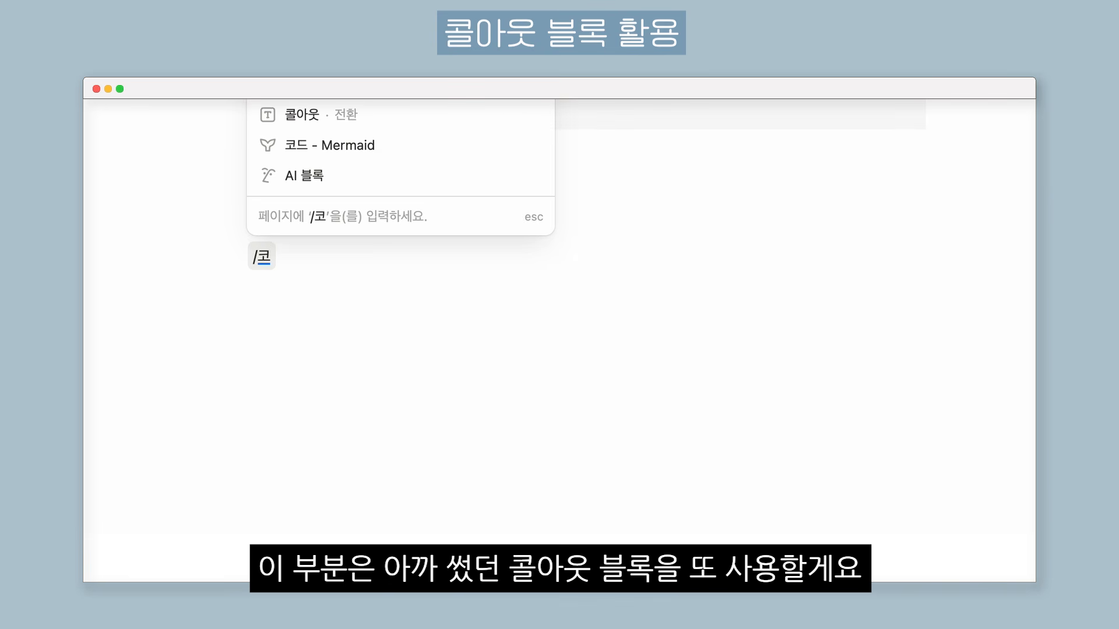
pyautogui.write('ㄹ아웃')
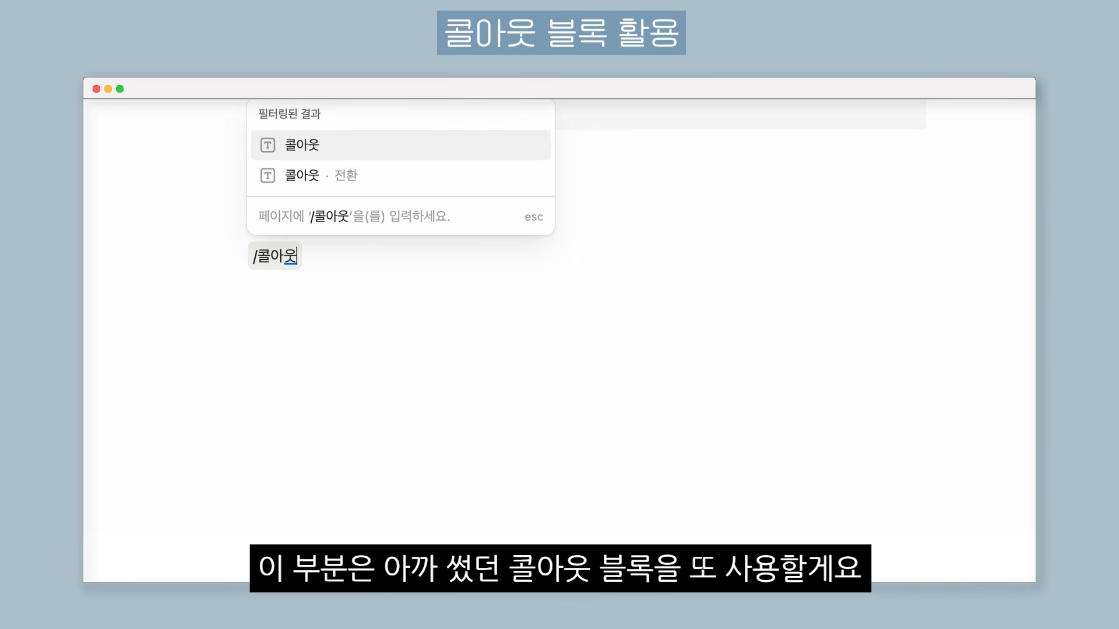
pyautogui.press('Return')
# Write the overall book reflection in the callout, beginning "이 책은 내가 평소 당연하게 여겼던 인간관계의 방식들을", and give the block a blue background (파란색 배경).
pyautogui.write('이 책은 내가 평소 당연하게 여겼던 인간관계의 방식들을 새롭게 바라보게 해준 책이었다. 사람마다 다르게 반응하고 느끼는 이유를 이해하게 되니, 관계에서 오는 스트레스가 조금은 덜어지는 느낌이었다. 다른사람과 소통 할 때 더 신중하고 따')
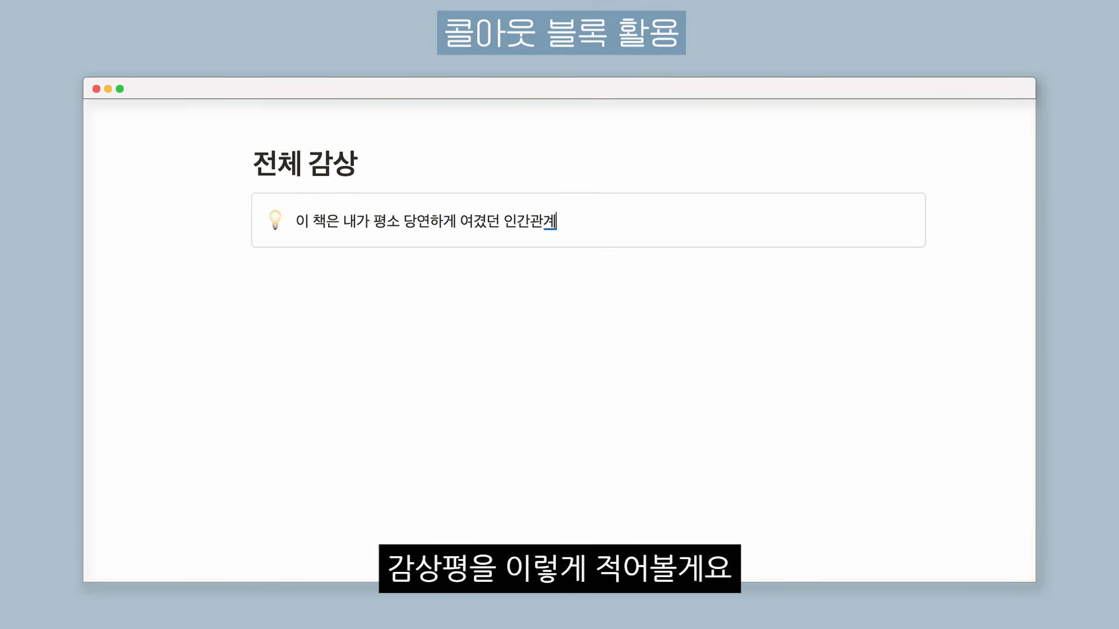
pyautogui.write('뜻한 태도를 가지고 싶대')
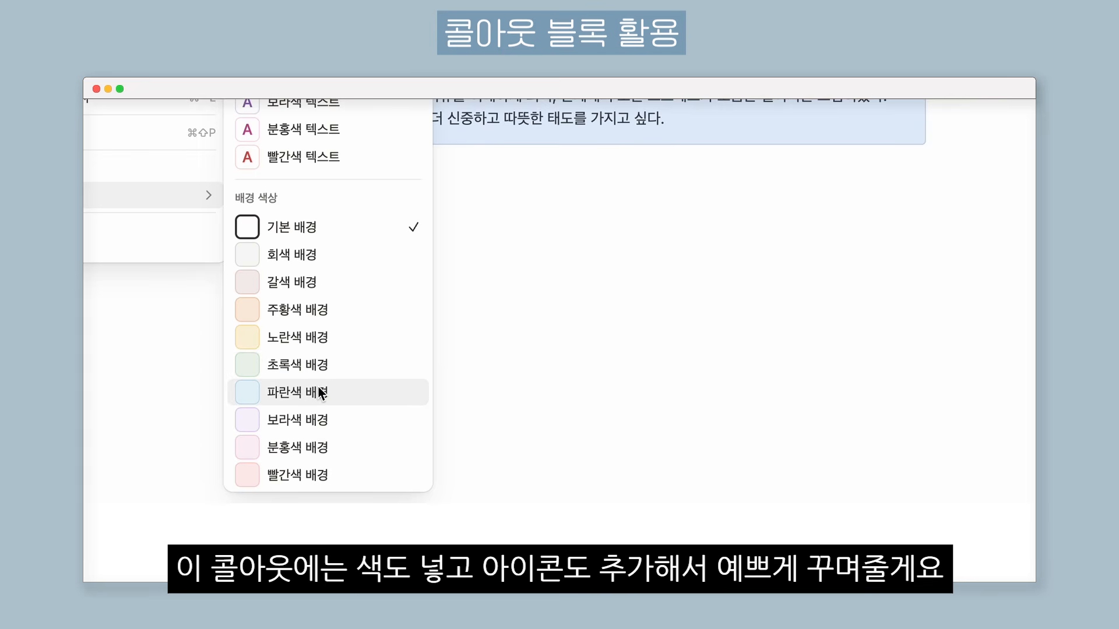
pyautogui.click(320, 392)
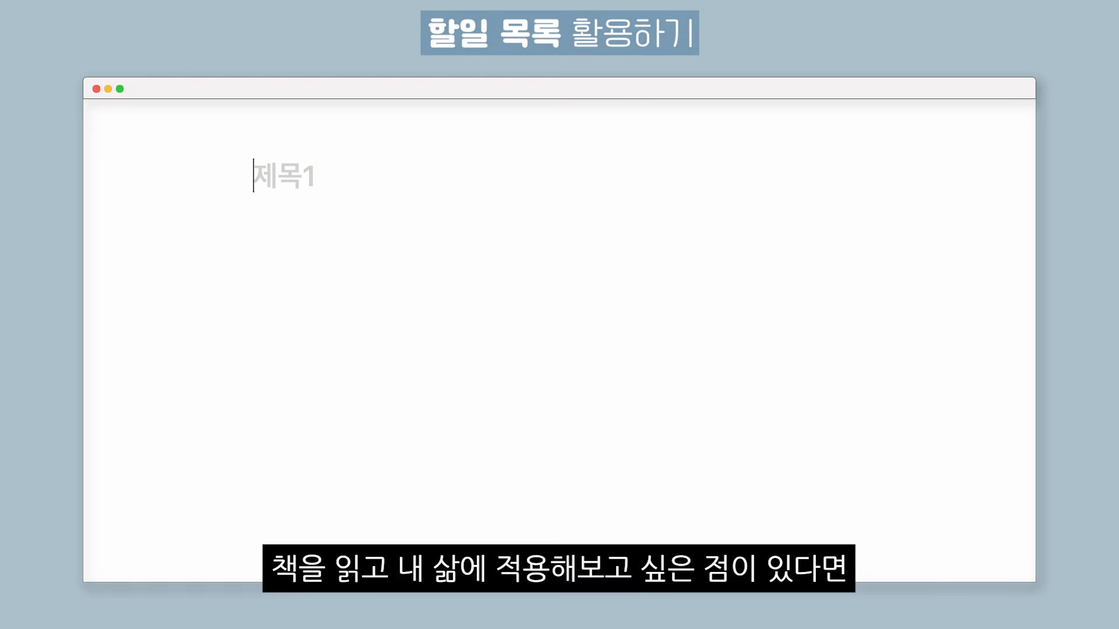
# Enter "적용 가능한 점" in the empty Heading 1 block and add an empty to-do item (할 일 목록) below it.
pyautogui.write('적용 가능한 점')
pyautogui.press('Return')
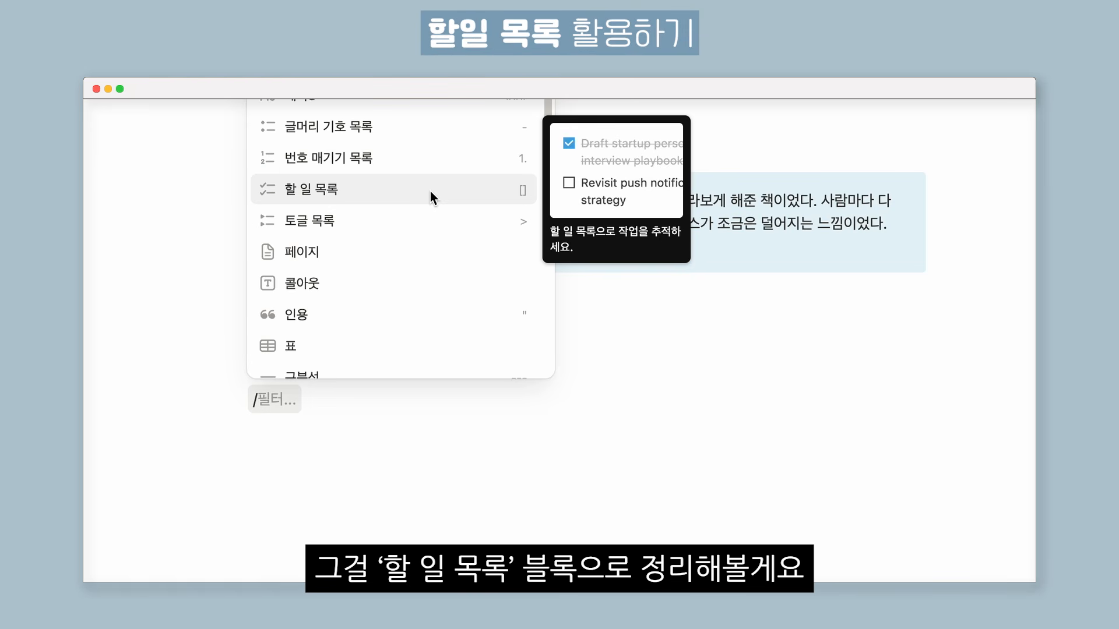
pyautogui.click(430, 190)
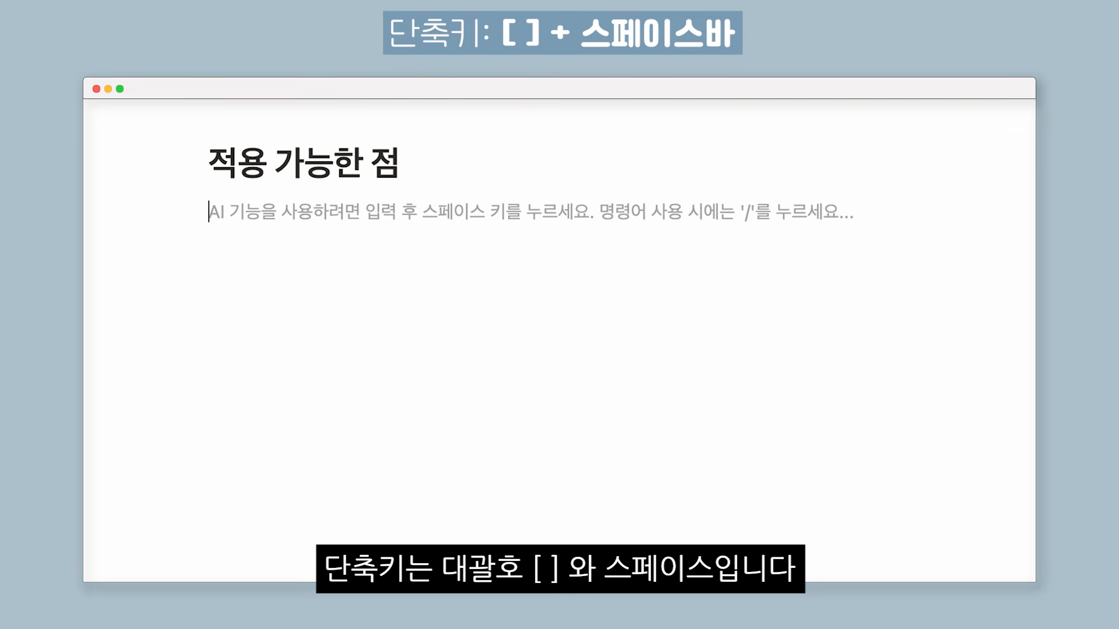
pyautogui.write('[]')
pyautogui.press('space')
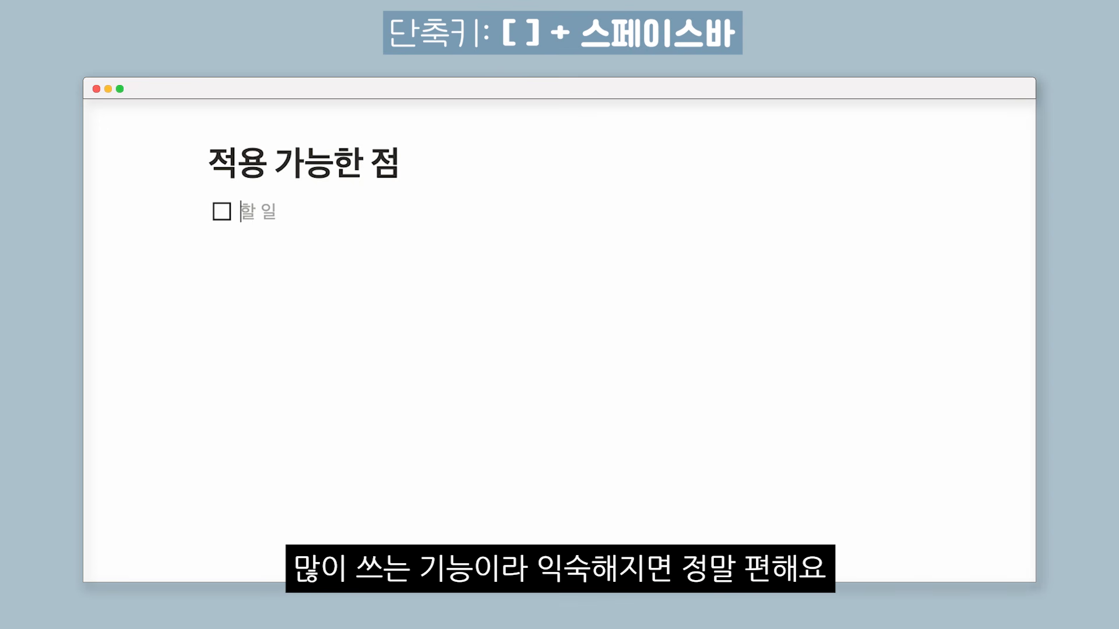
# Write the to-do items "비판적인 피드백 잘 받아들이는 연습 하기" and "나와 다른 사람들을 무조건 피하기 보다 조율하는 연습 하기".
pyautogui.write('비판적인 피드백 잘 받아들이는 연습 하기')
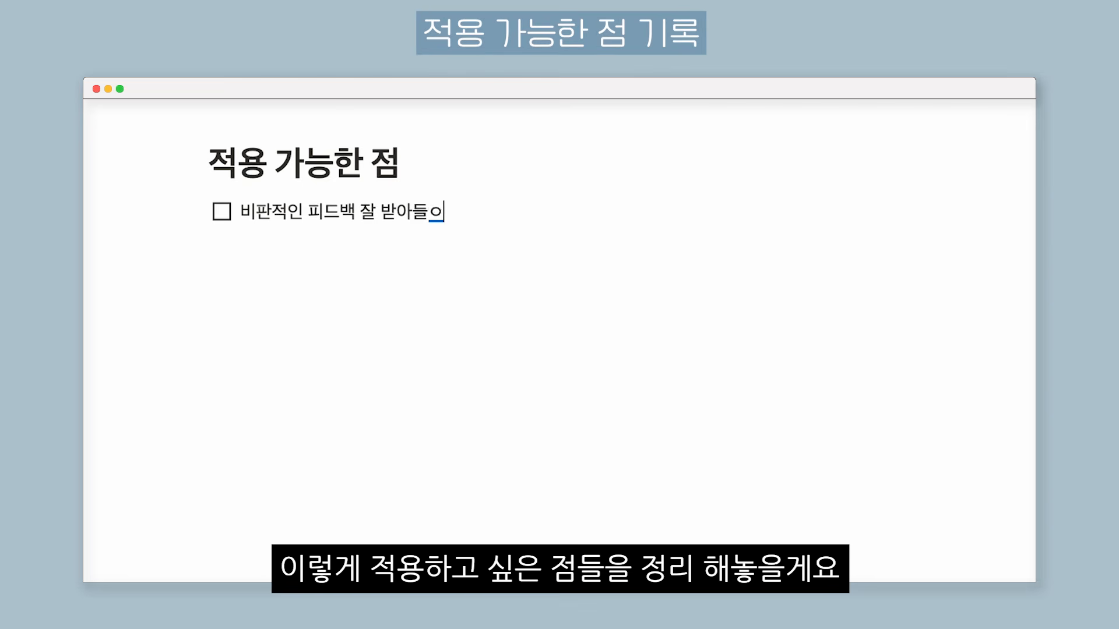
pyautogui.press('Return')
pyautogui.write('나와 다른 사람들을 무조건 피하기 볼다 조율하는 연습 하기')
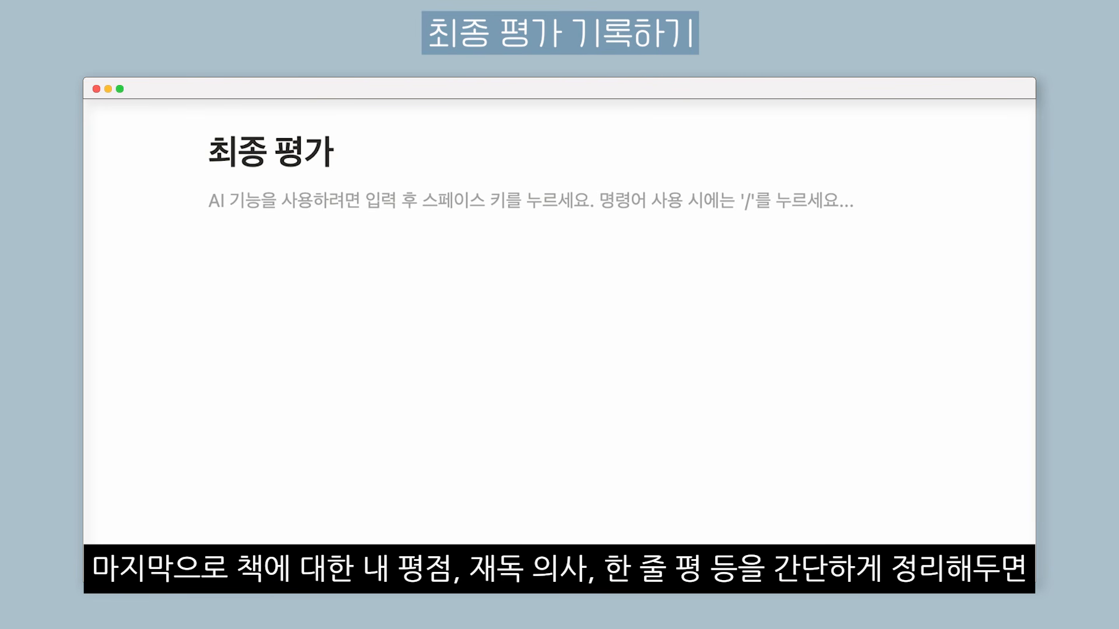
# Under the 최종 평가 heading, write the lines "나의 평점: 5", "재독 의사: 아마도" and "한줄평: 소통에 대한 꿀팁들".
pyautogui.write('나의 평점: 5')
pyautogui.press('Return')
pyautogui.write('재독 의사: 아맫')
pyautogui.write('도')
pyautogui.press('Return')
pyautogui.write('한줄평: 소통에 대한 꿔')
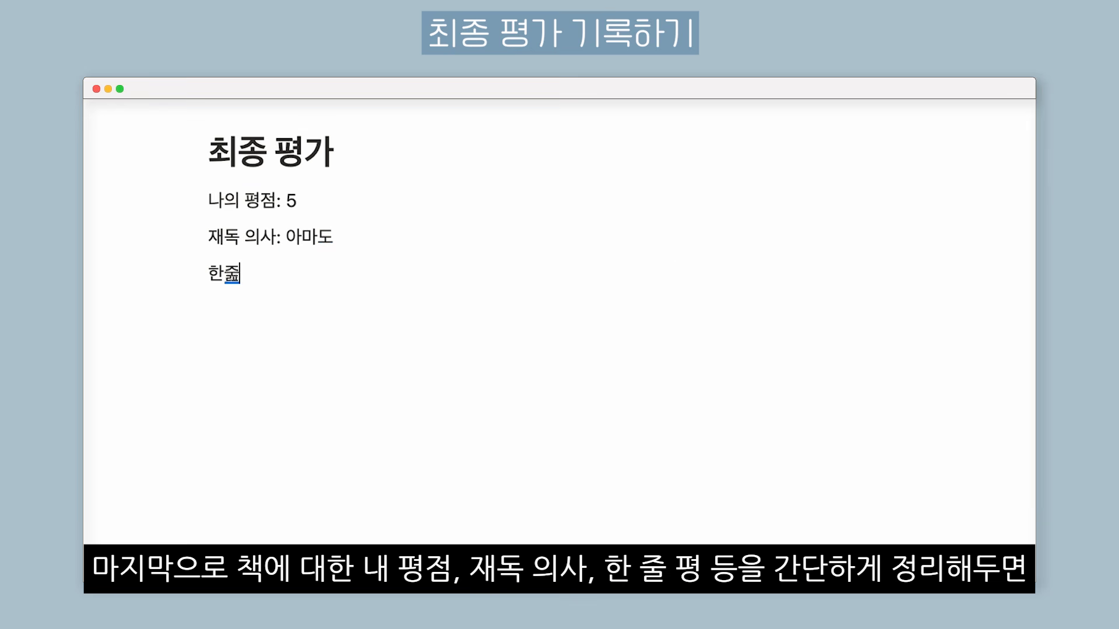
pyautogui.write('ㄹ팁들')
# Insert a divider line (구분선) below the 한줄평 line of the final evaluation.
pyautogui.press('Return')
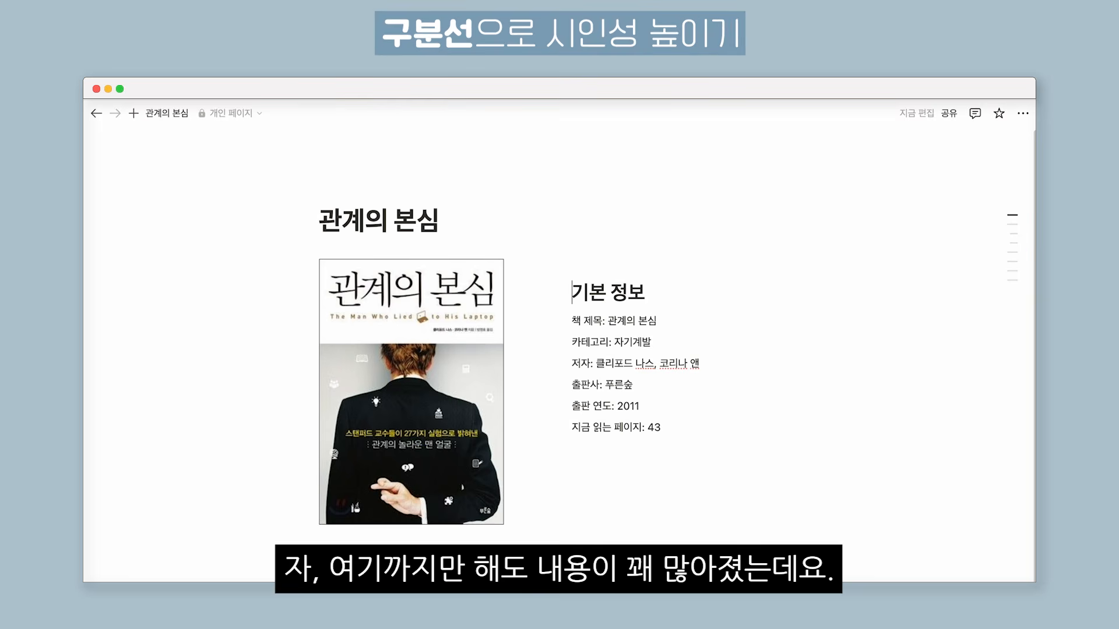
pyautogui.scroll(-10, 560, 350)
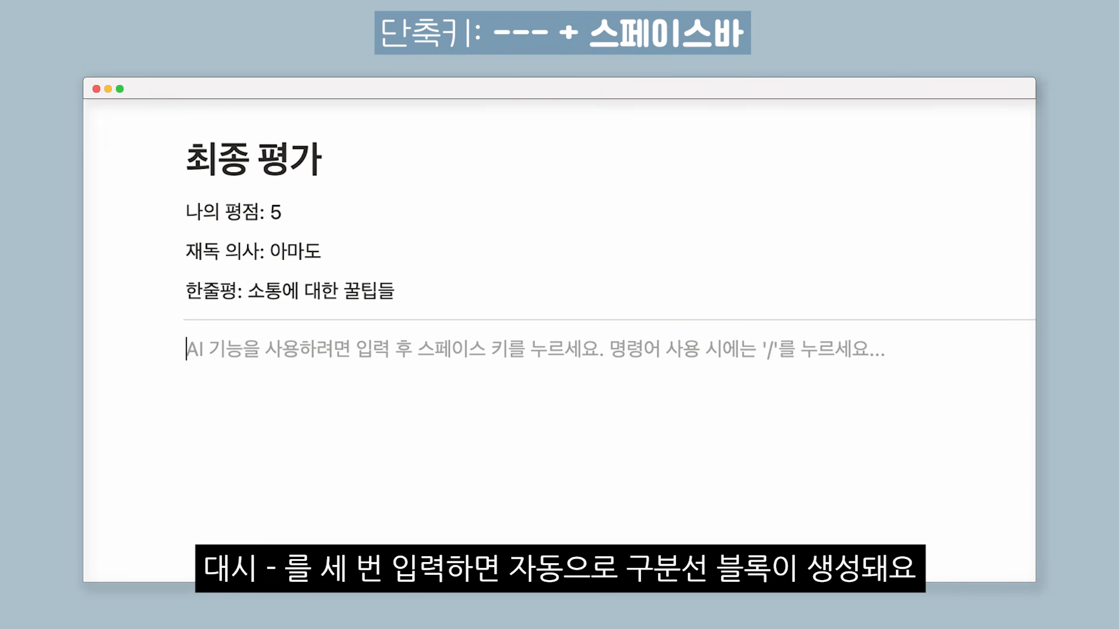
pyautogui.write('---')
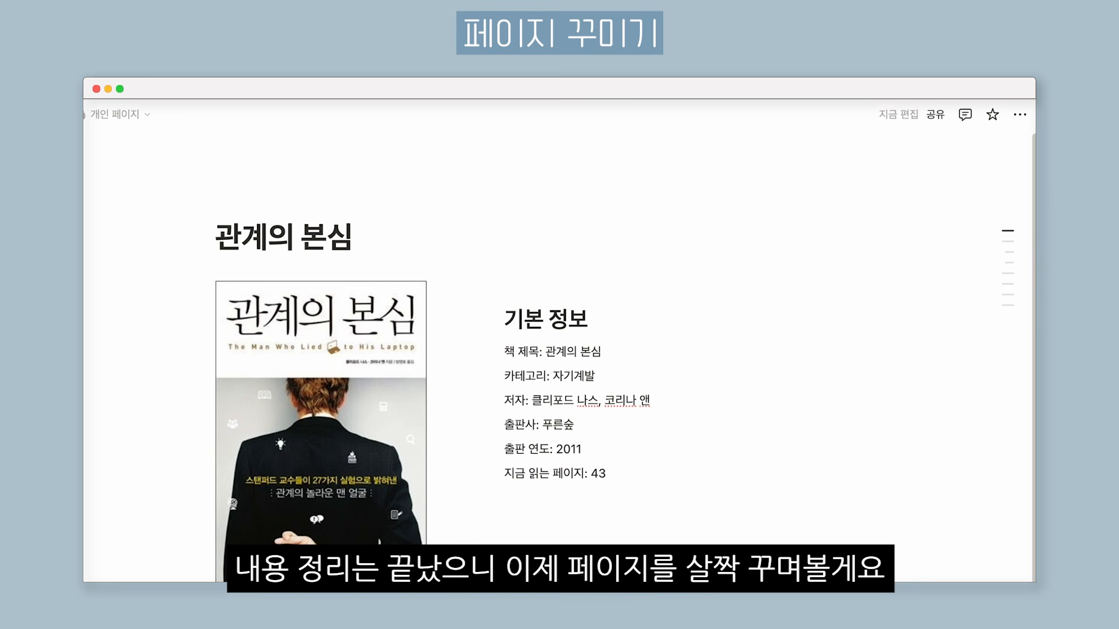
# Give the page the blue book emoji as its icon and add a cover image.
pyautogui.moveTo(492, 195)
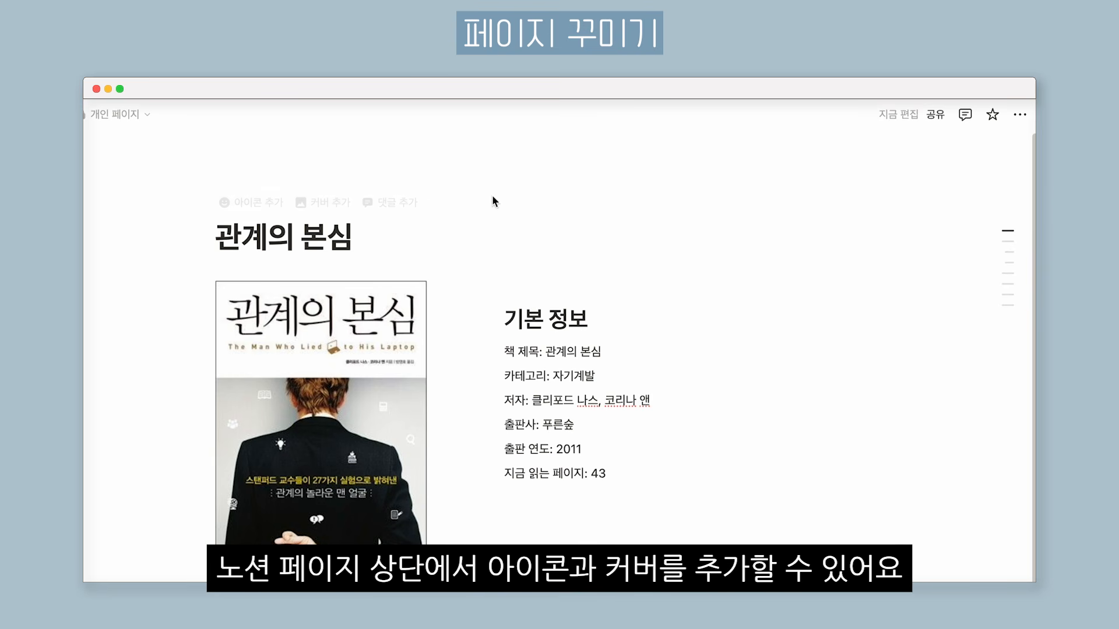
pyautogui.click(262, 211)
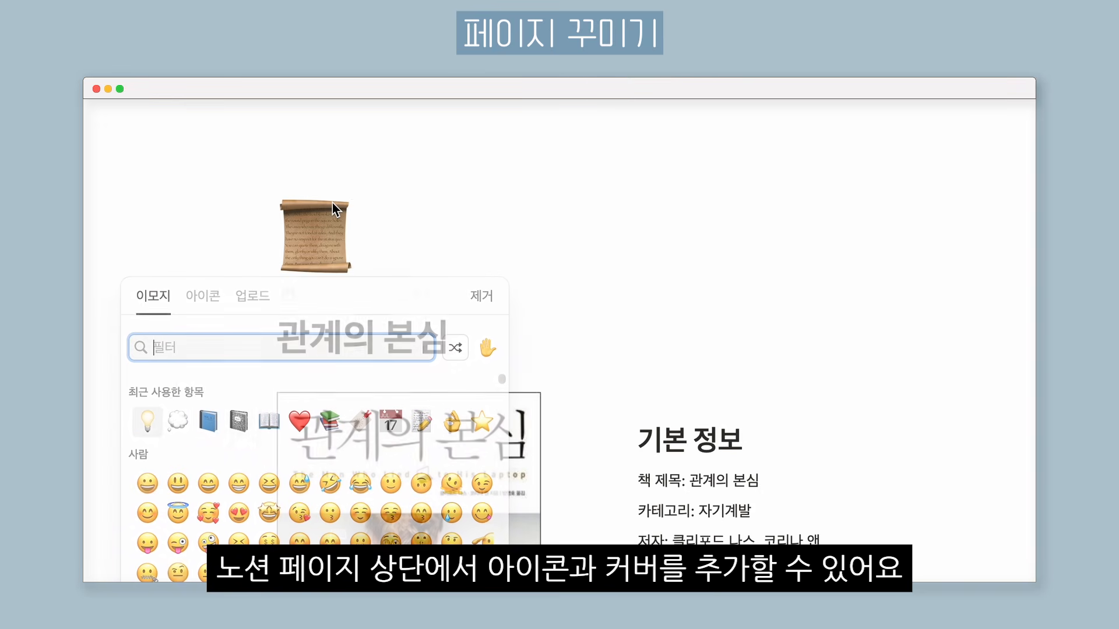
pyautogui.click(210, 419)
pyautogui.click(332, 303)
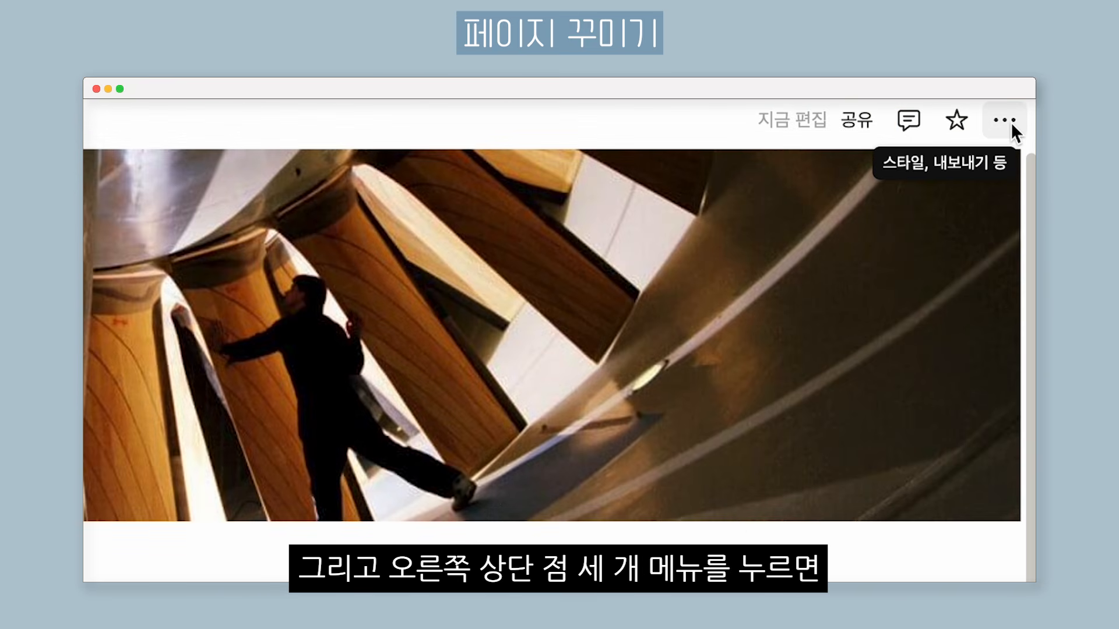
# Switch the full-width option (전체 너비) on and back off, and set the page font to serif (세리프).
pyautogui.click(1010, 121)
pyautogui.click(984, 369)
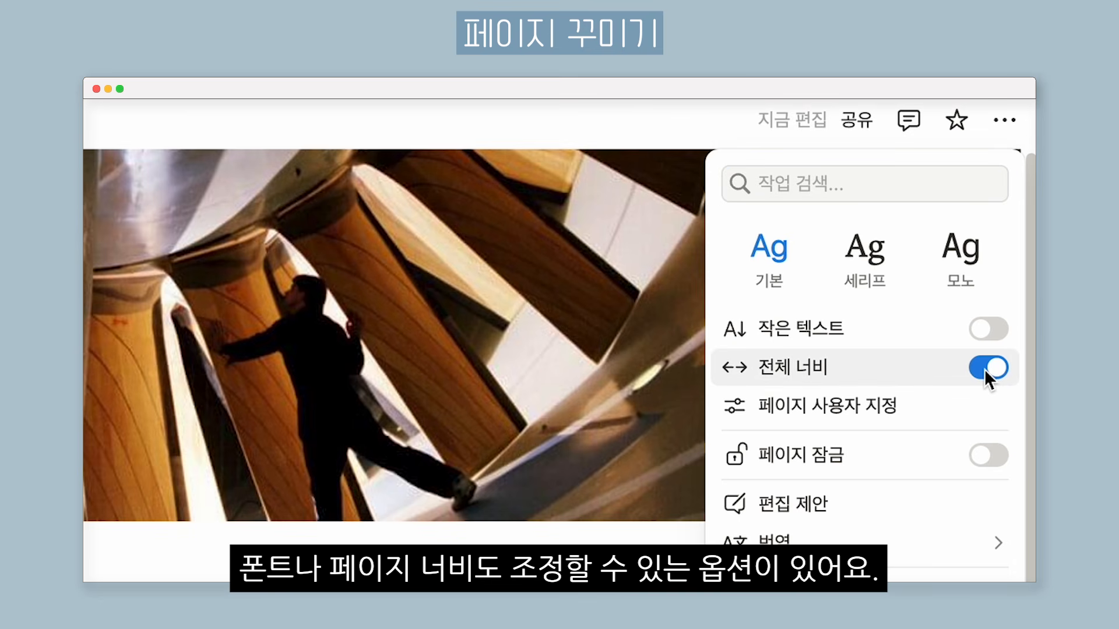
pyautogui.click(984, 369)
pyautogui.click(873, 273)
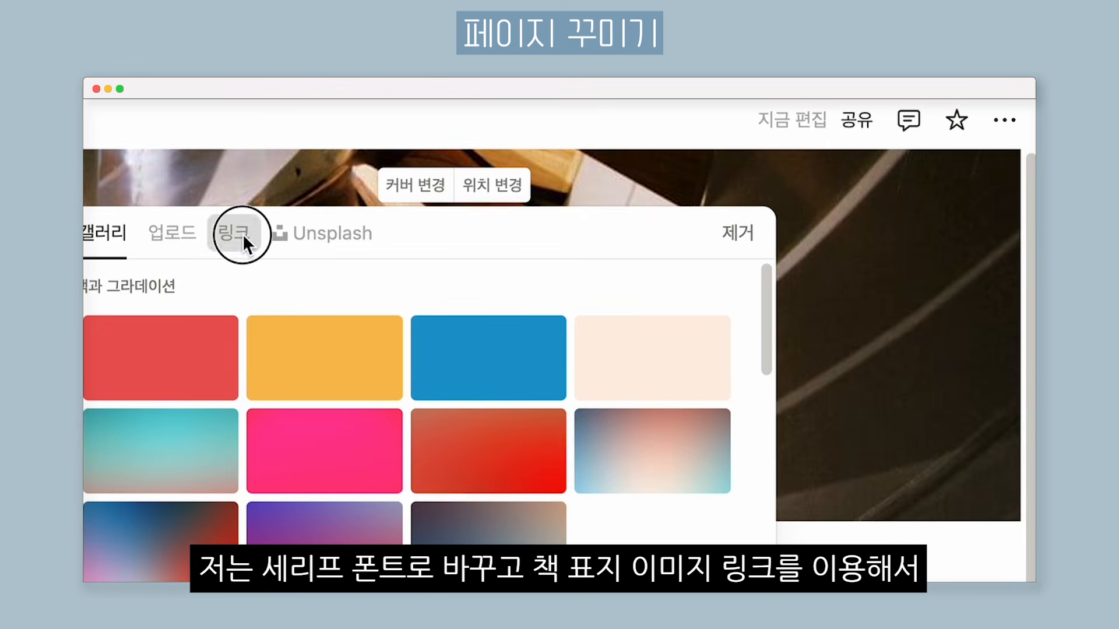
pyautogui.click(243, 233)
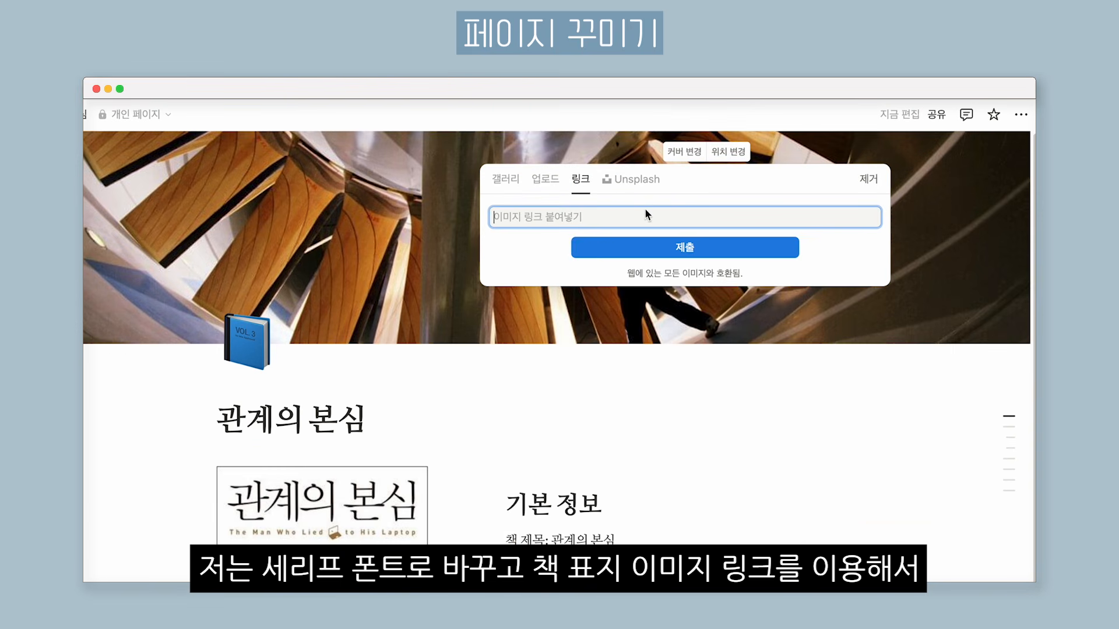
pyautogui.write('https://image.yes24.com/goods/5624182/XL')
pyautogui.click(729, 248)
pyautogui.click(728, 152)
pyautogui.moveTo(607, 215); pyautogui.dragTo(600, 274)
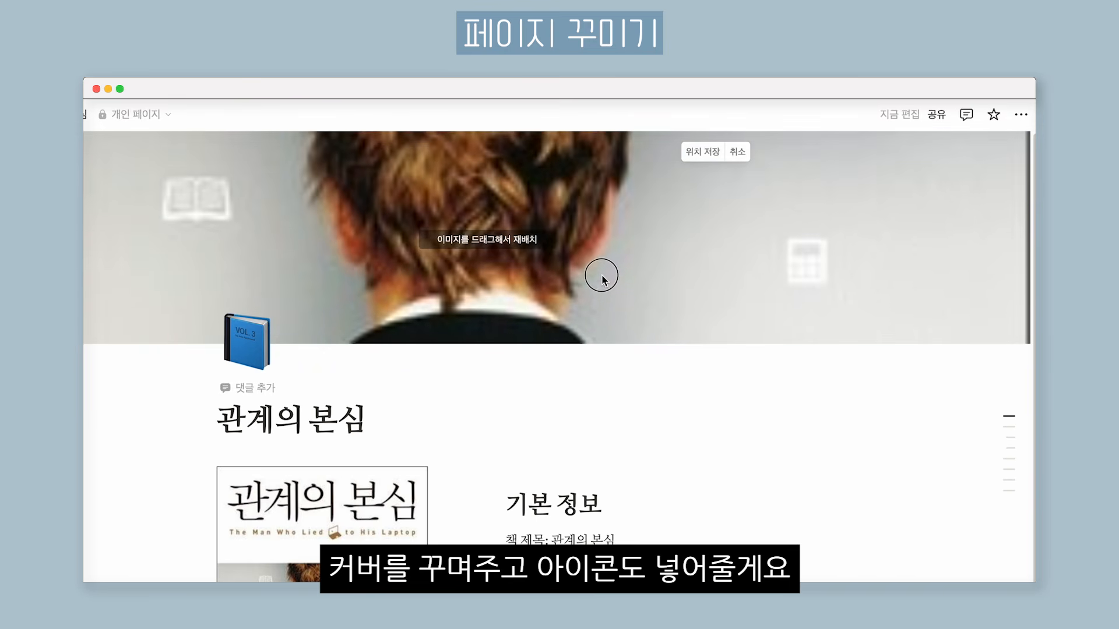